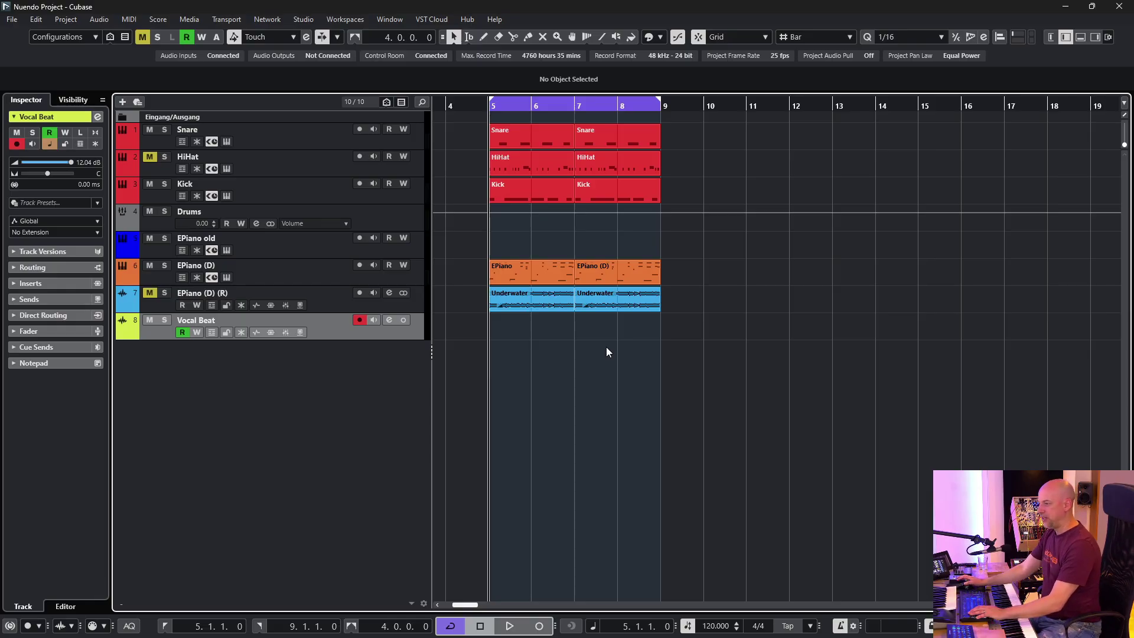
Record the Vocal Beat_08 take starting at bar 7
key("space")
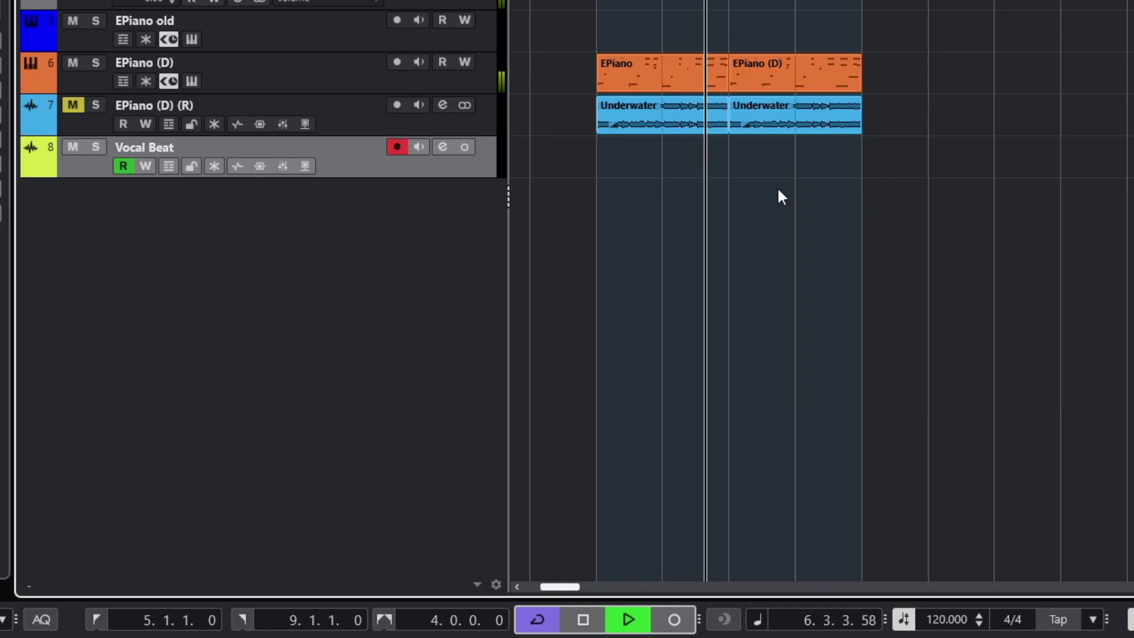
key("KP_Multiply")
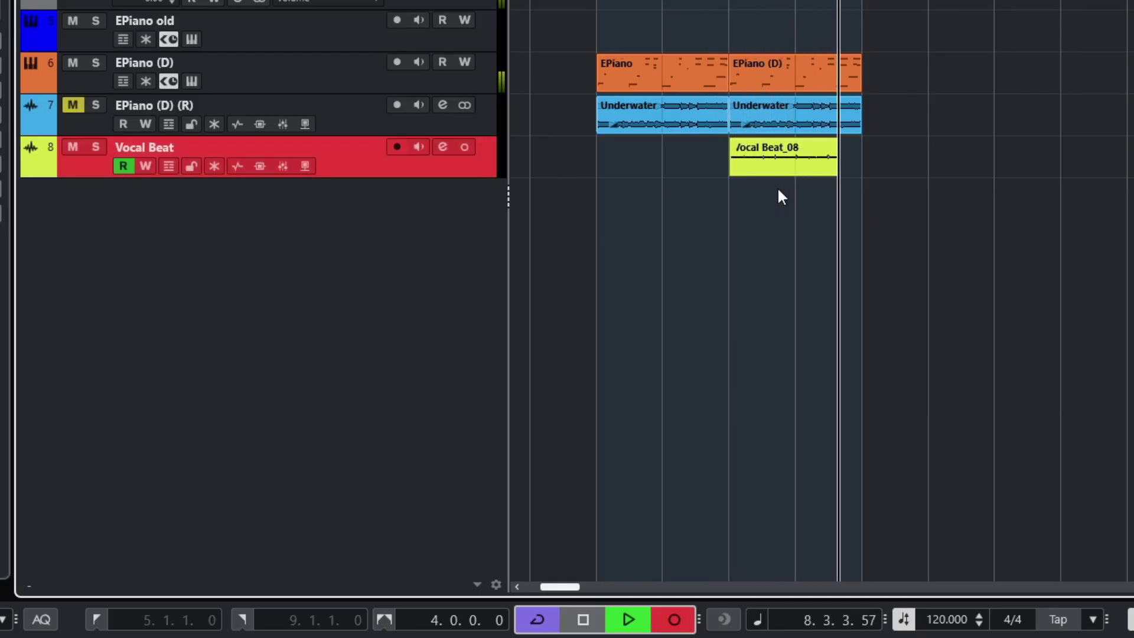
key("space")
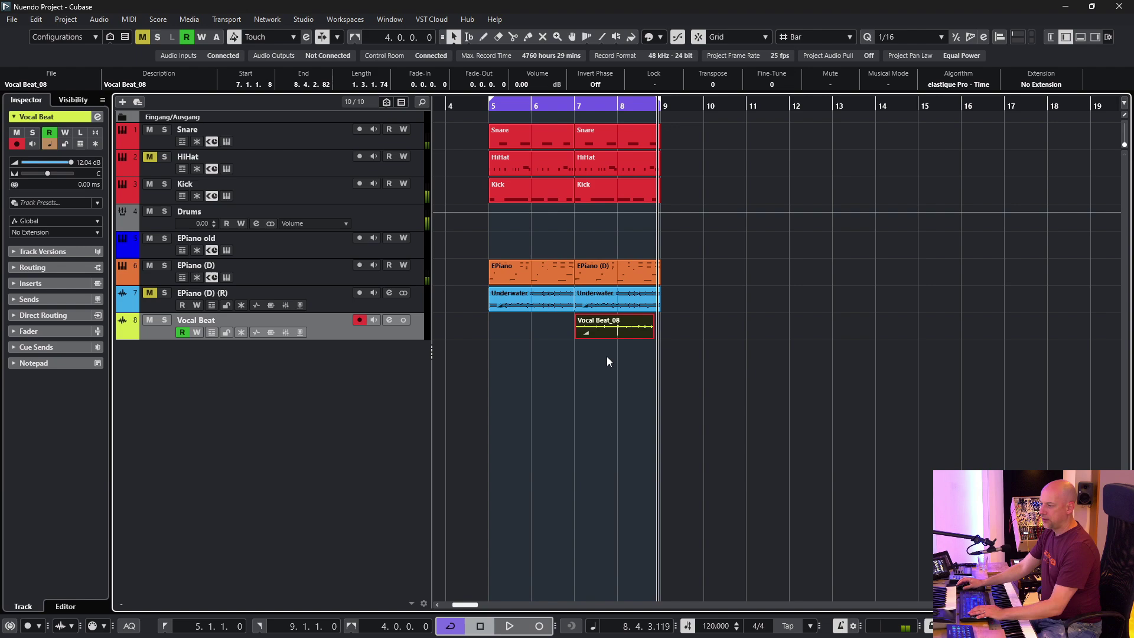
Extend Vocal Beat_08's start back to bar 6.3
left_click(563, 384)
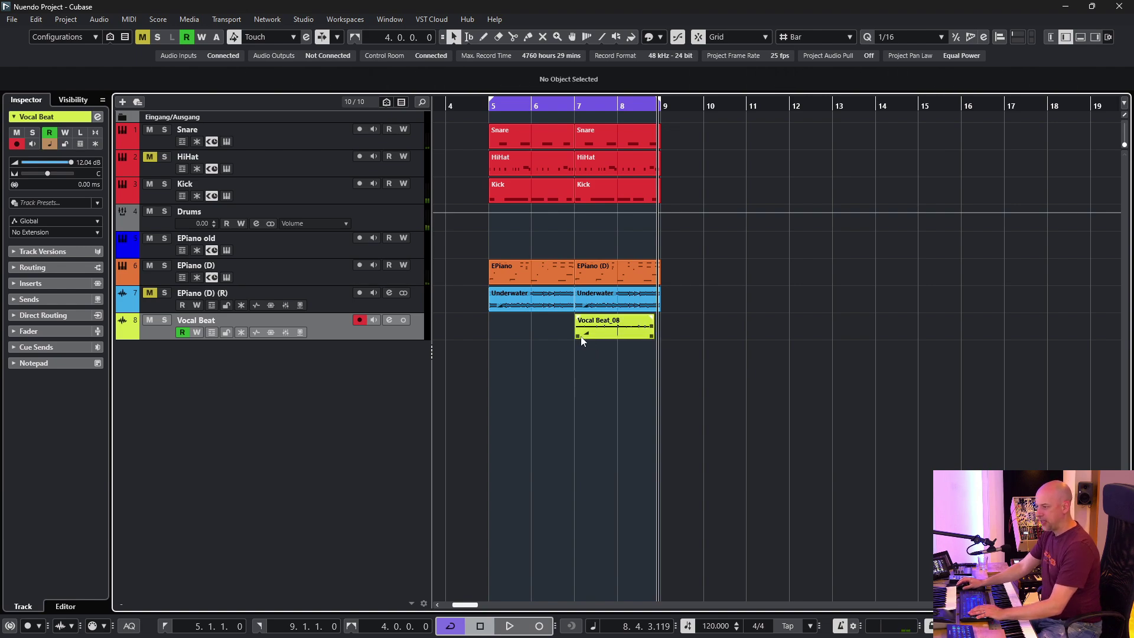
left_click(603, 335)
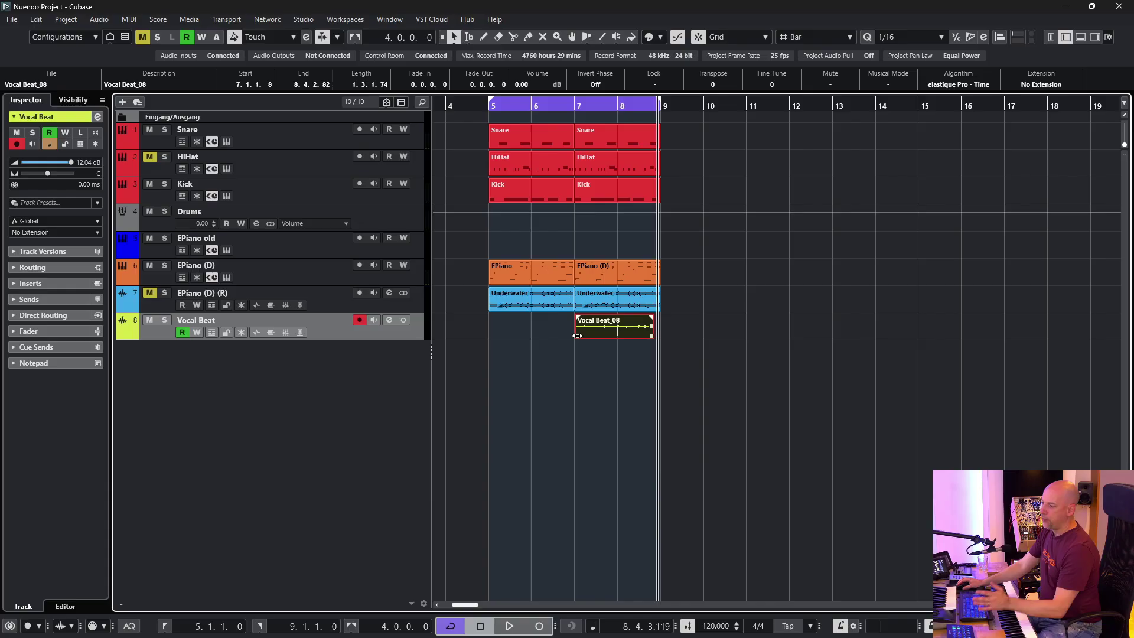
left_click_drag(576, 335, 552, 335)
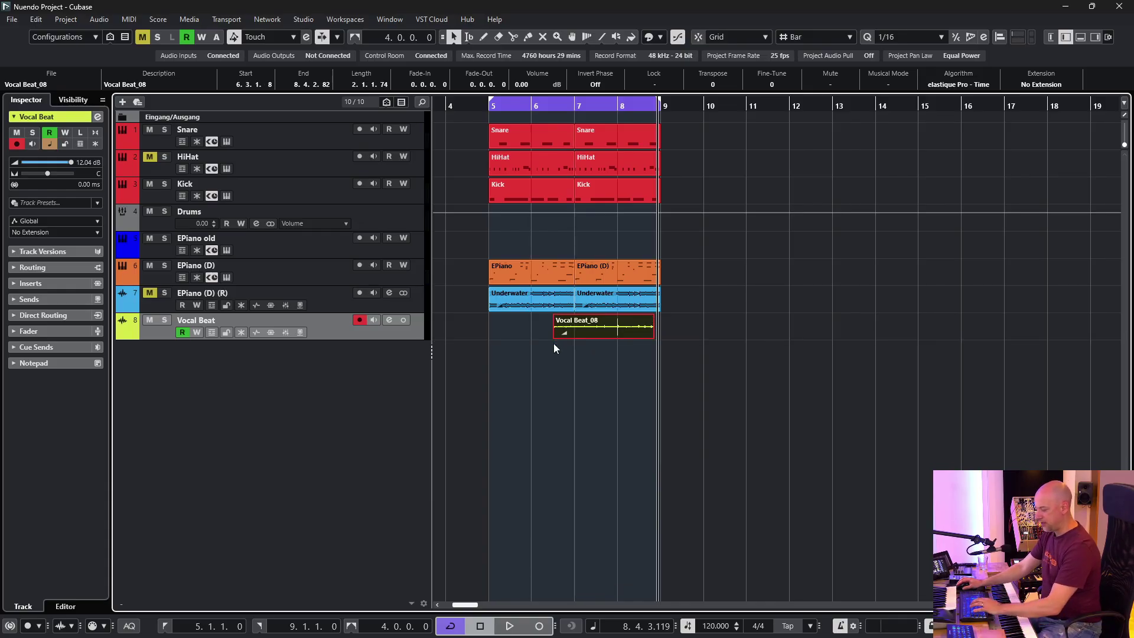
left_click(556, 335)
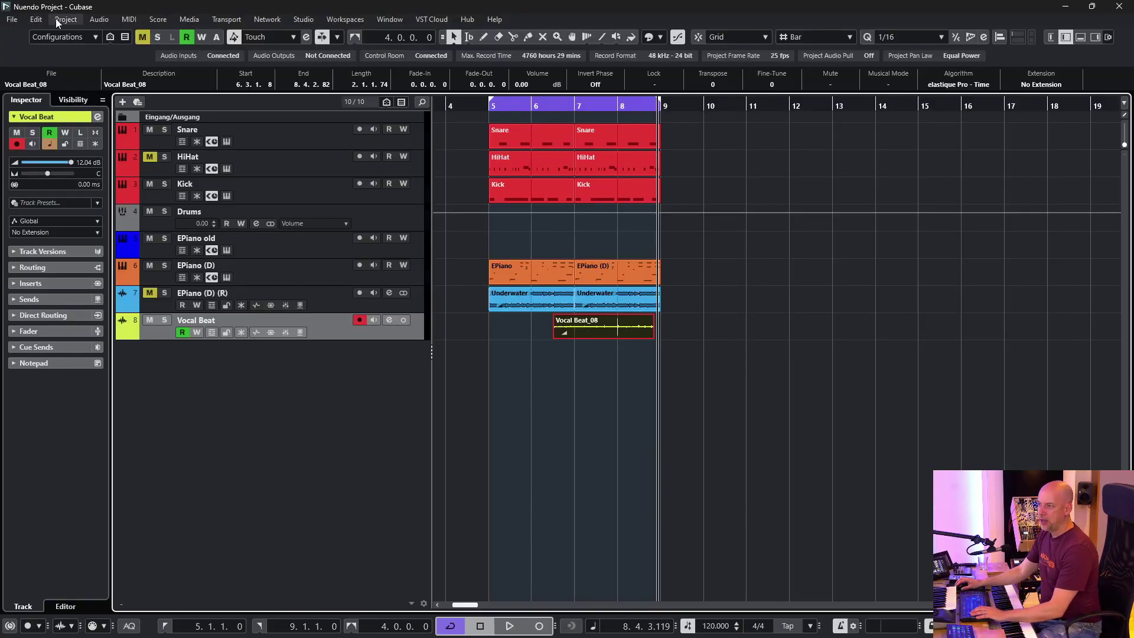
Set Audio Pre-Record Seconds to 5 in Preferences > Record > Audio
left_click(35, 18)
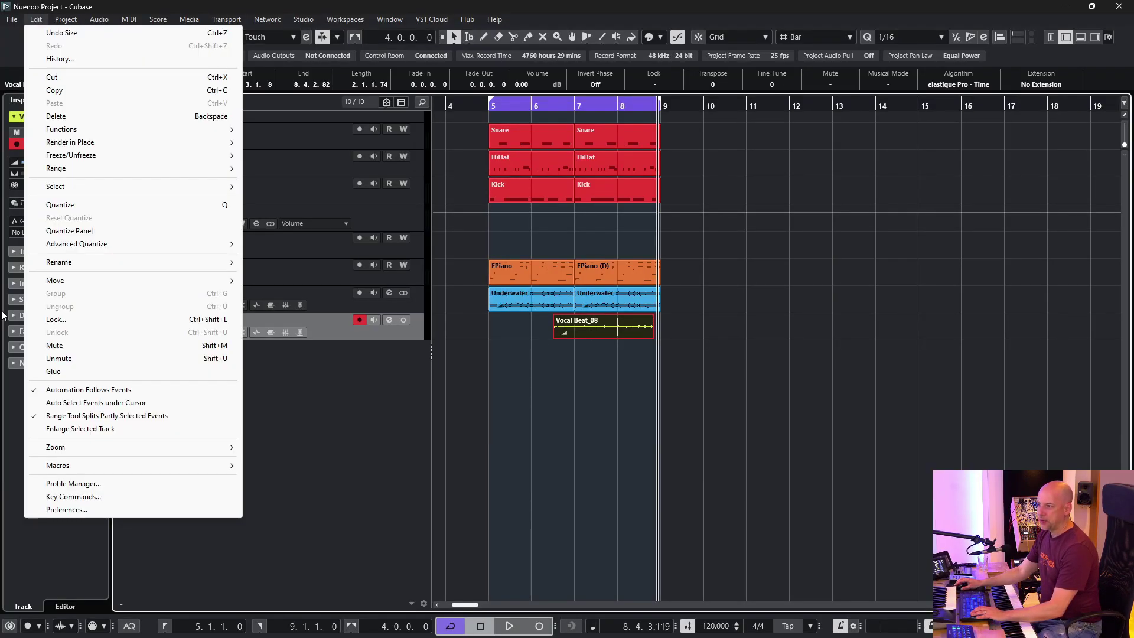
left_click(68, 510)
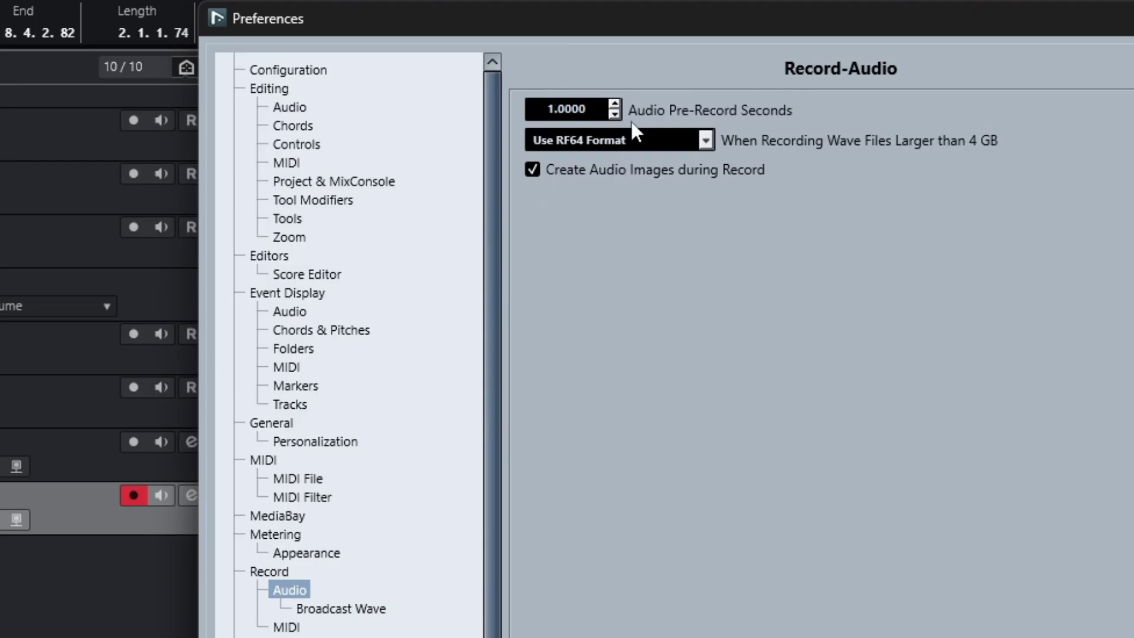
key("BackSpace")
type("5")
key("Return")
Remove Vocal Beat_08 and record a new take, Vocal Beat_09, from bar 7
key("Return")
left_click(715, 582)
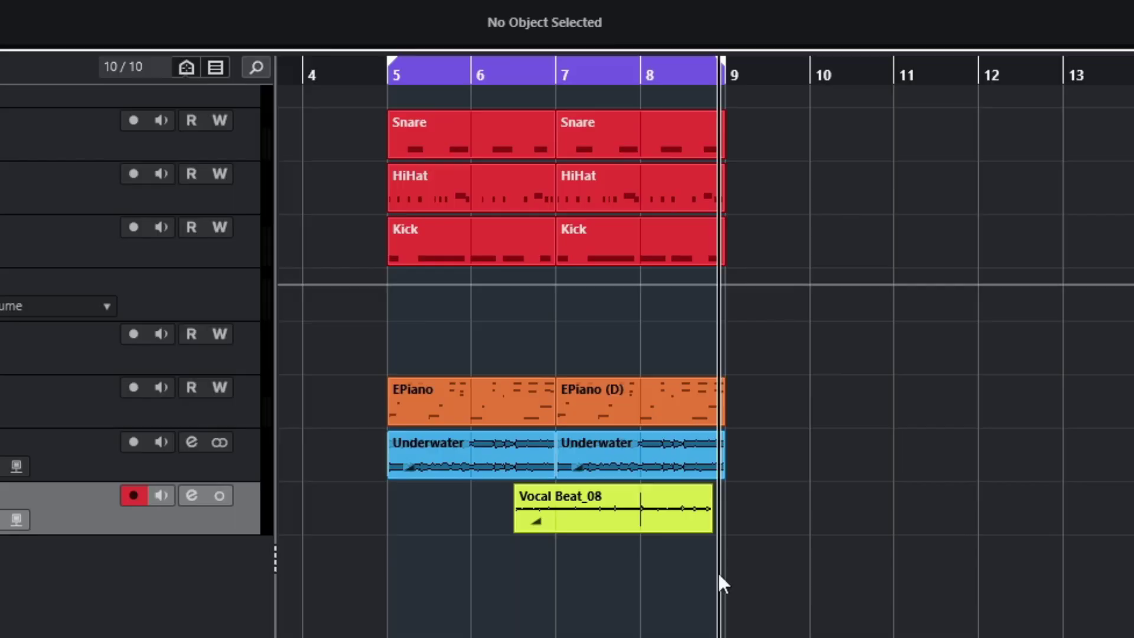
key("ctrl+z")
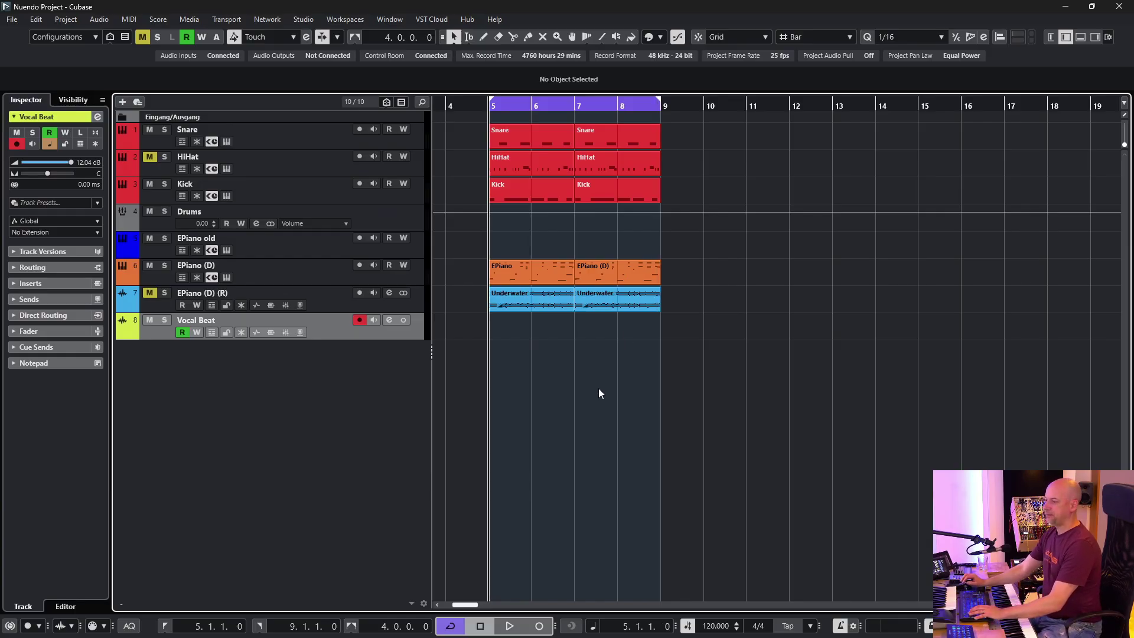
key("space")
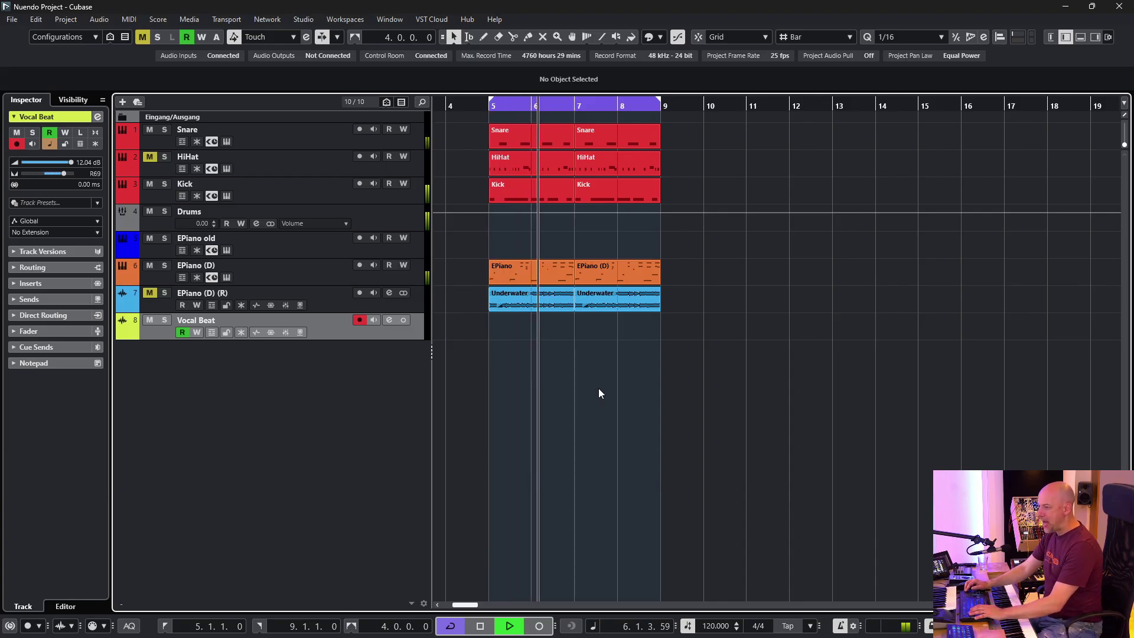
key("KP_Multiply")
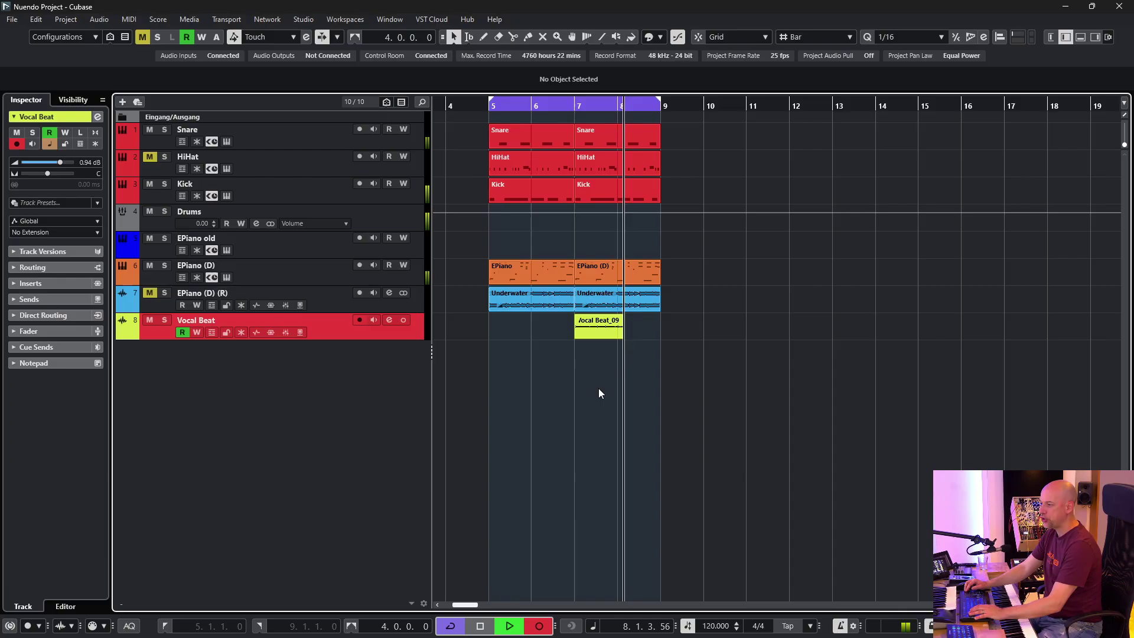
key("space")
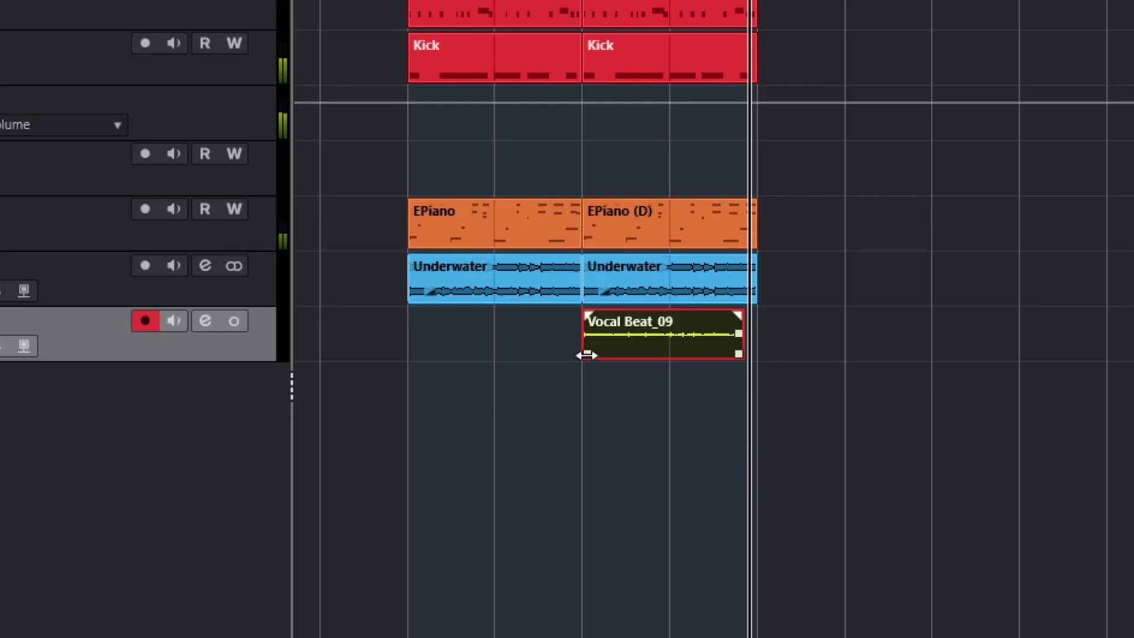
Extend Vocal Beat_09's start back to about bar 4.2 and enlarge the track
left_click_drag(575, 336, 495, 340)
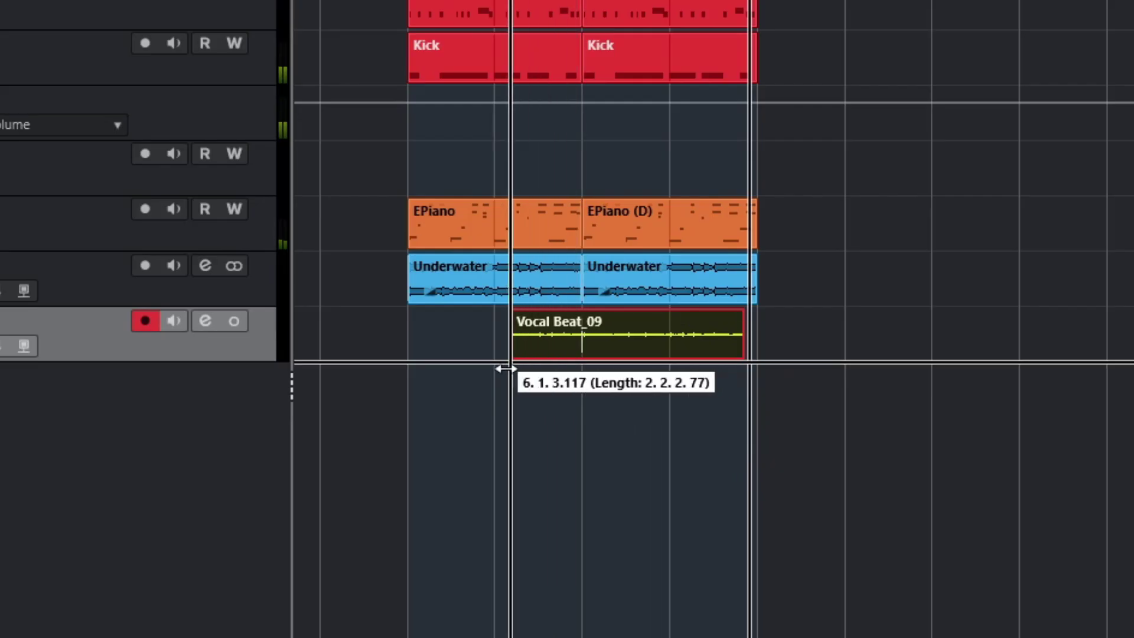
left_click_drag(425, 360, 363, 372)
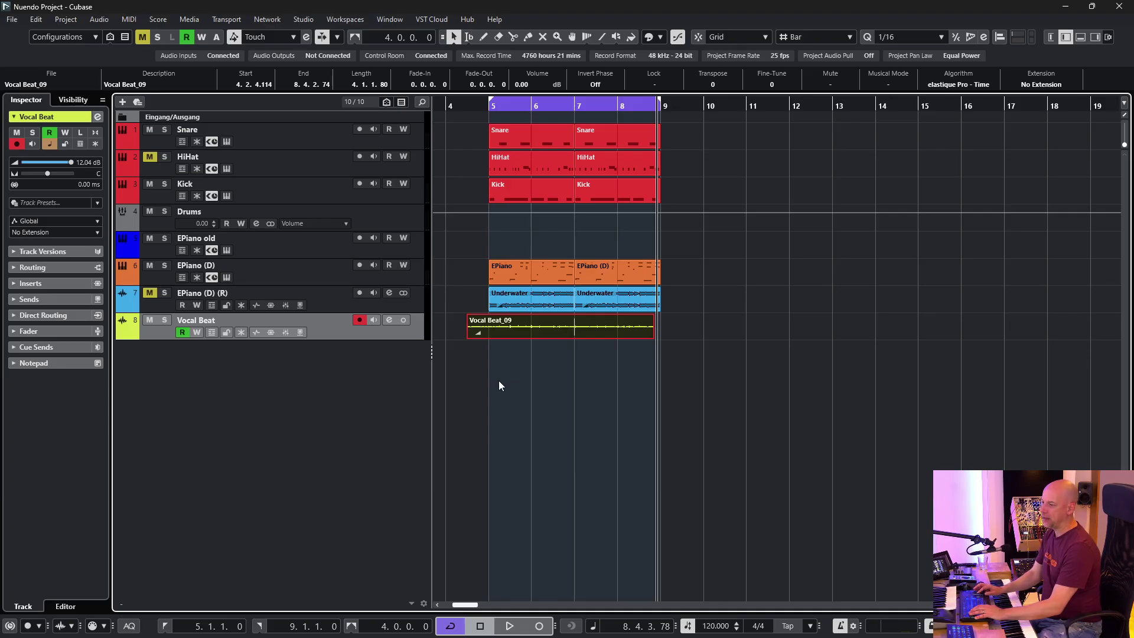
key("ctrl+grave")
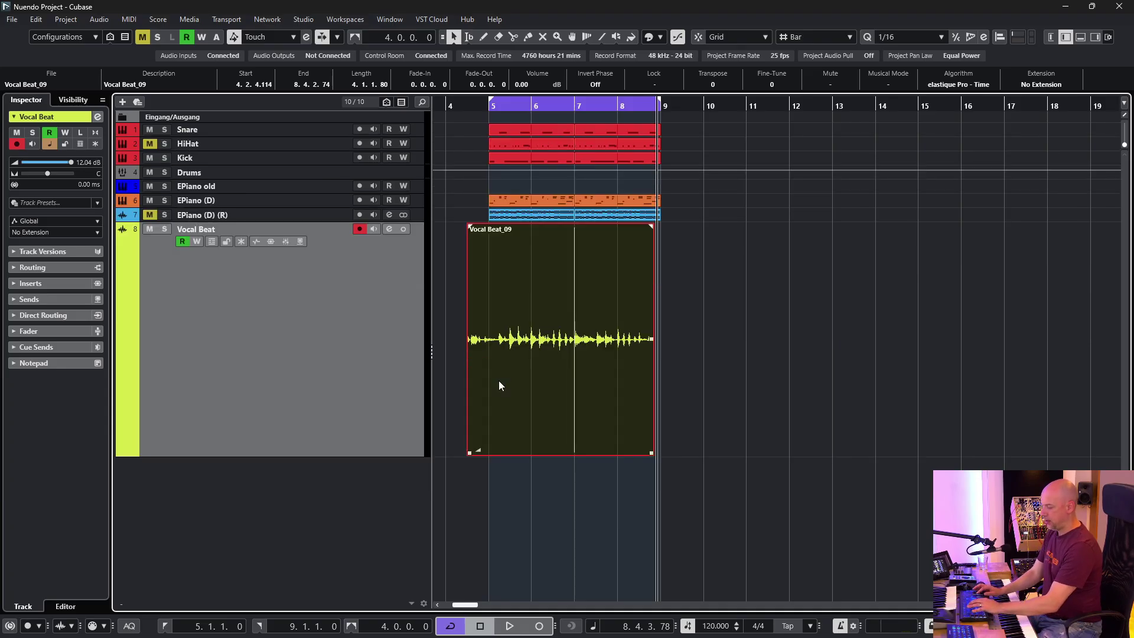
Stop playback and bring up the Preferences again
key("space")
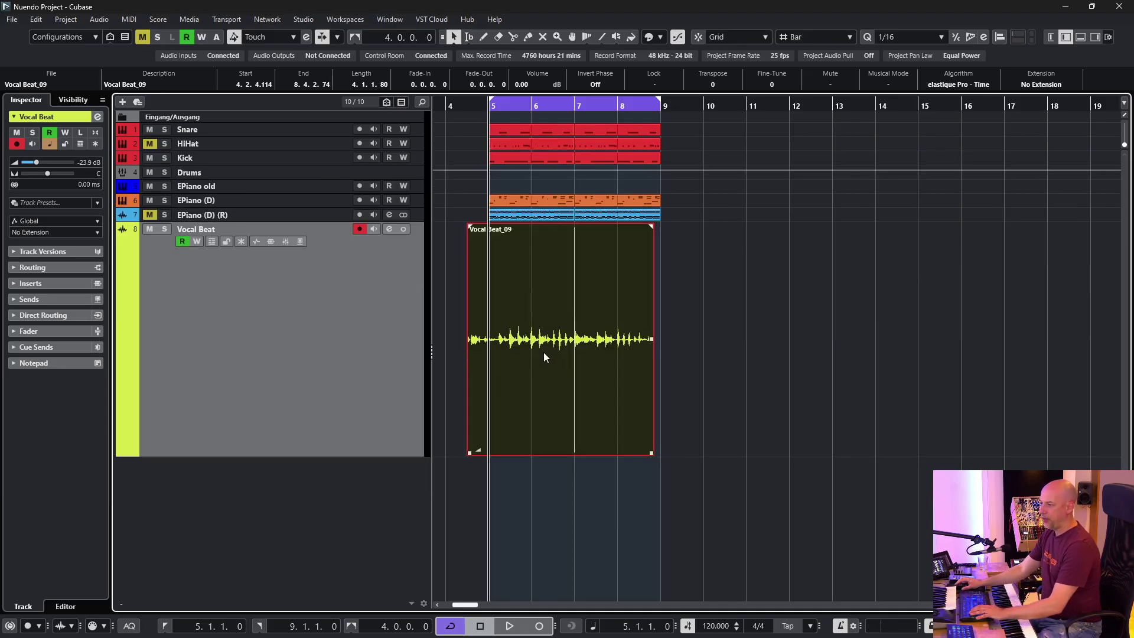
left_click(35, 19)
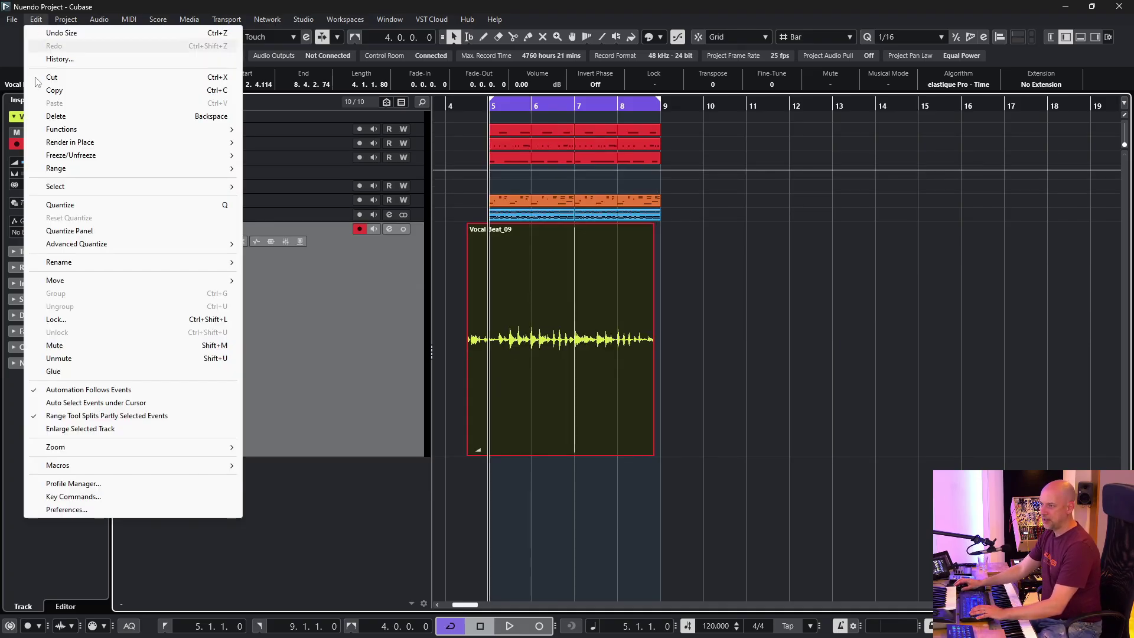
left_click(58, 506)
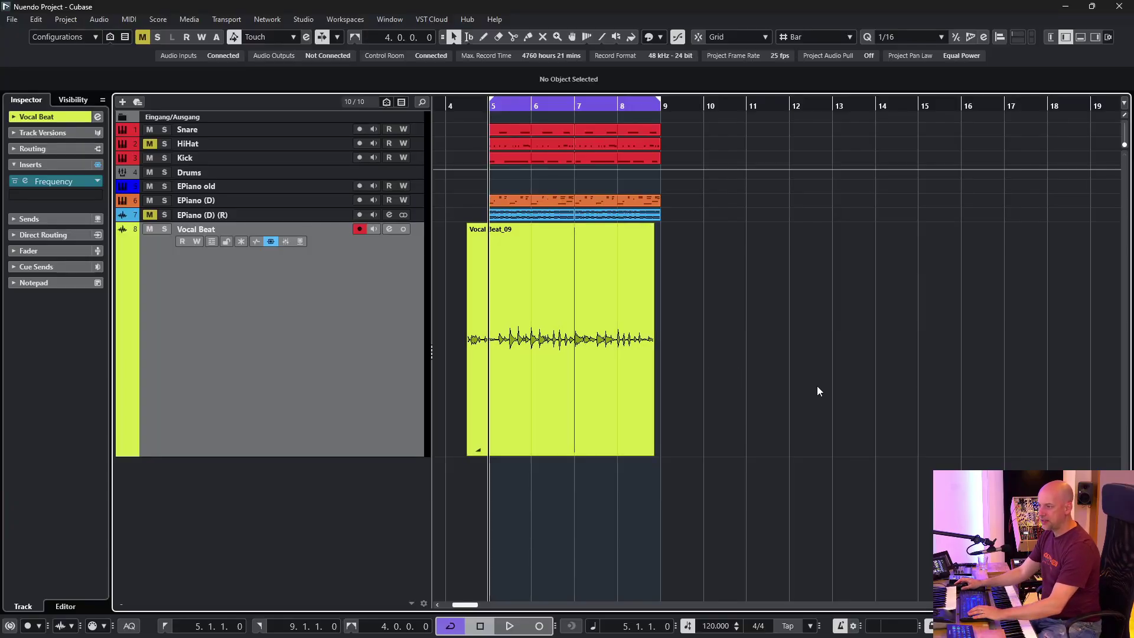
Raise the Vocal Beat Inspector fader to maximum during playback, then pull it back down
key("space")
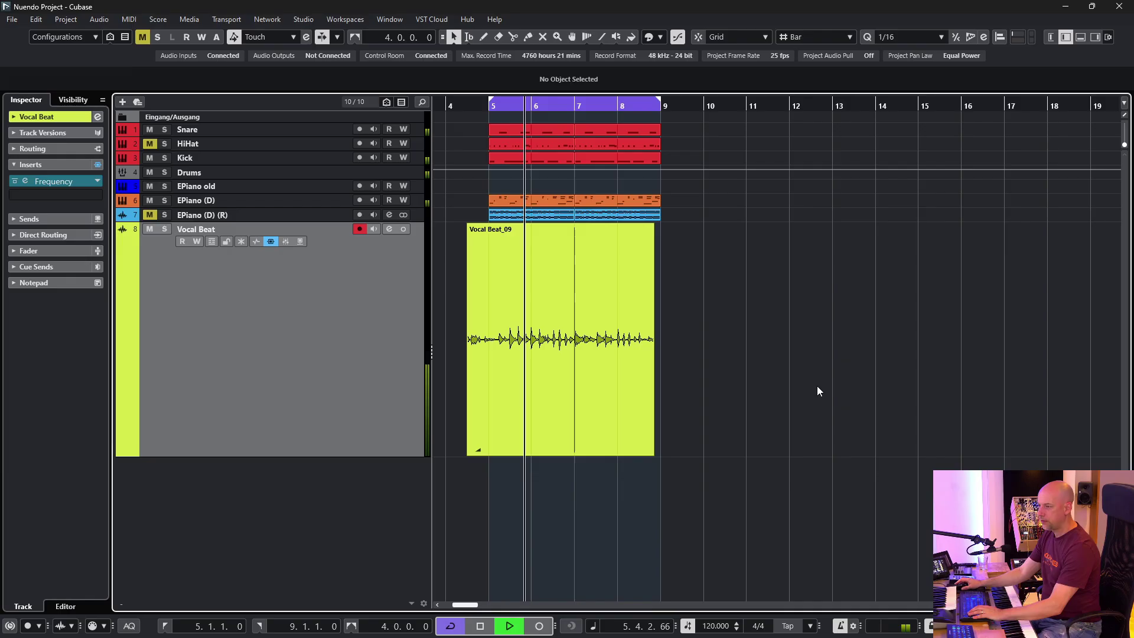
left_click(49, 264)
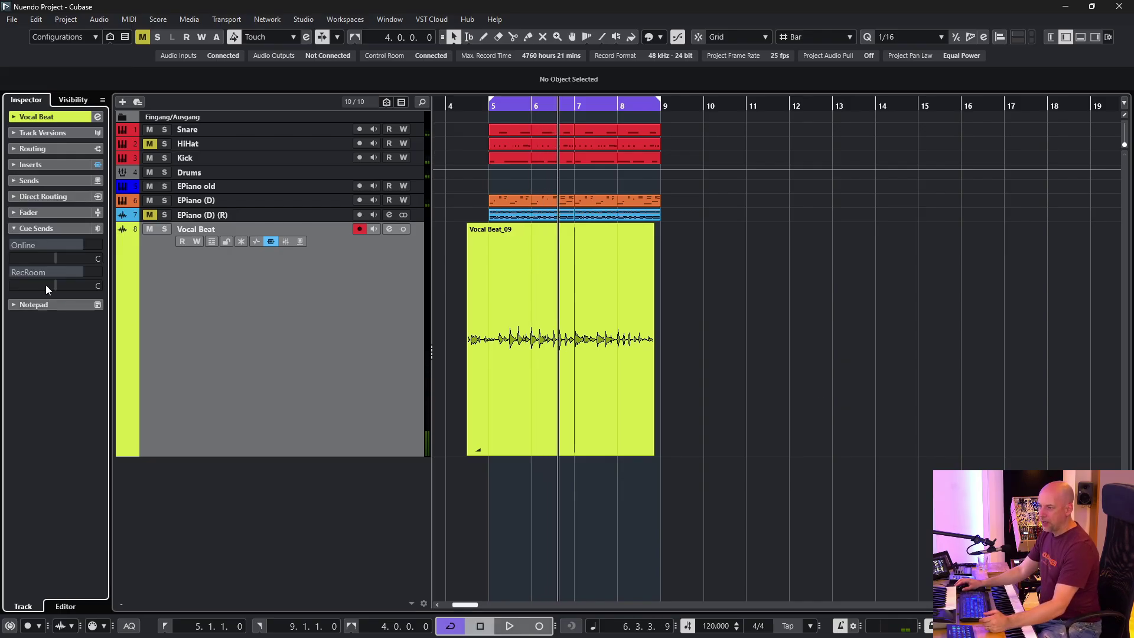
left_click(47, 213)
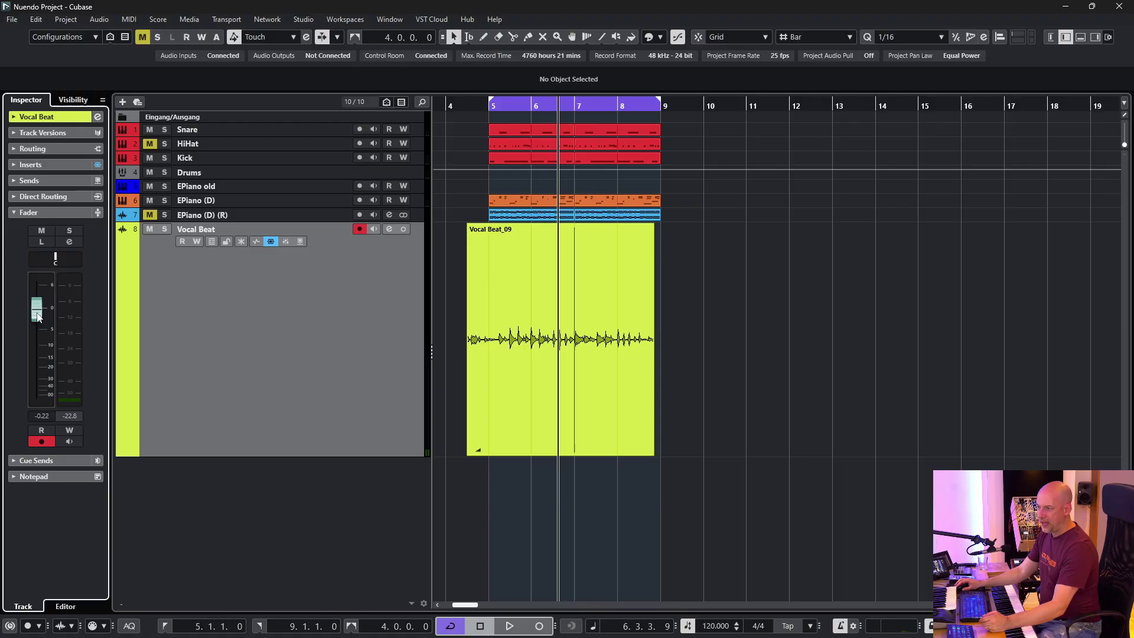
left_click_drag(37, 314, 51, 281)
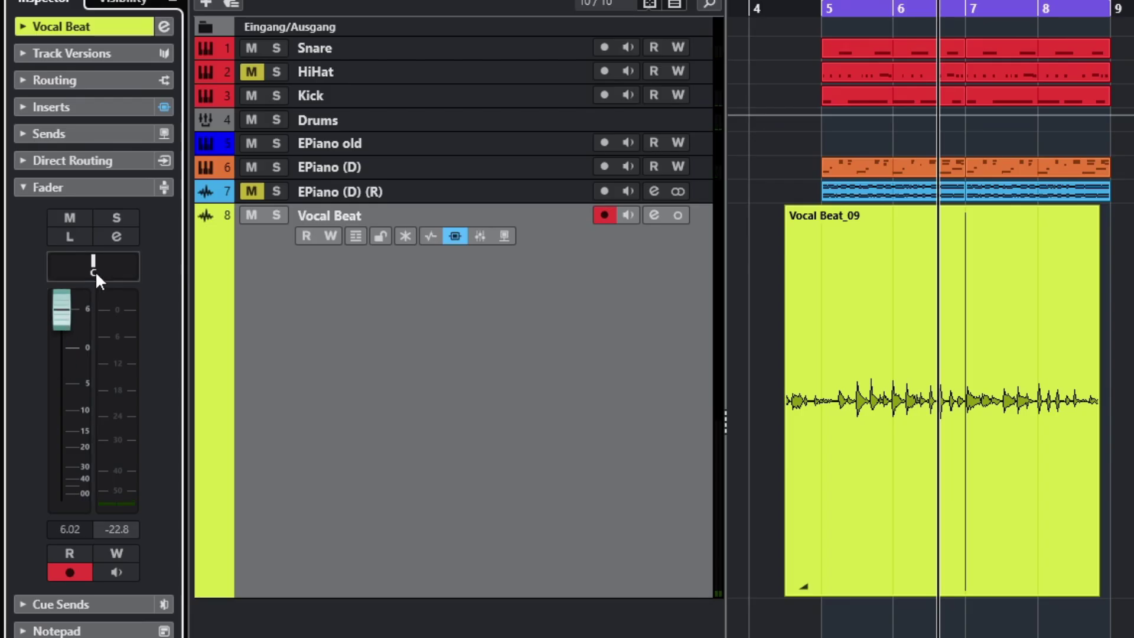
key("space")
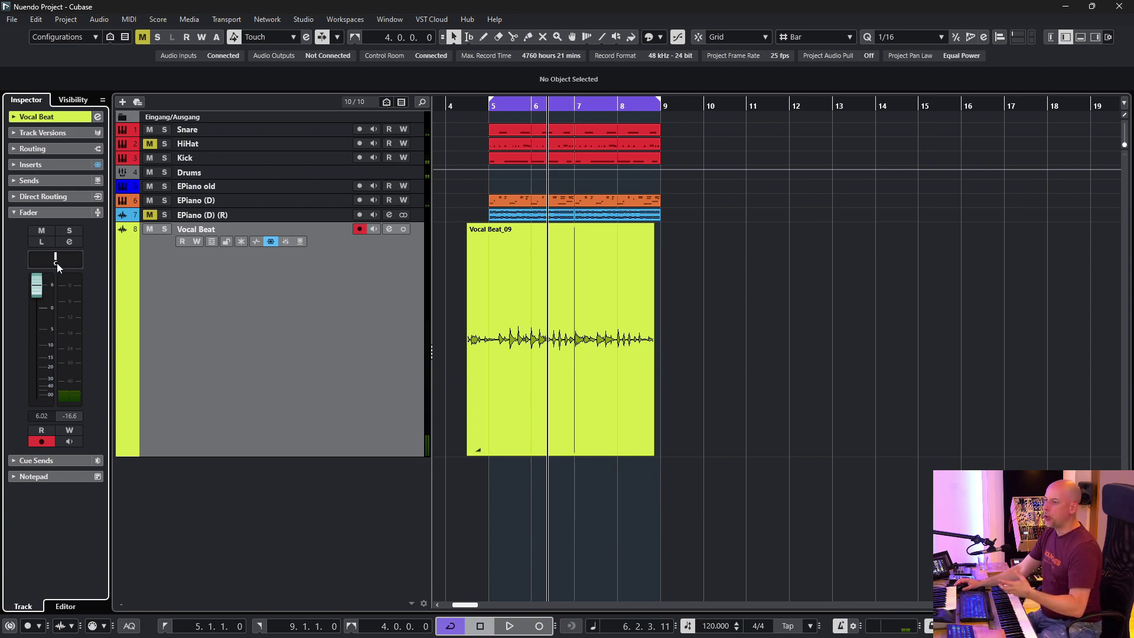
left_click_drag(47, 270, 42, 307)
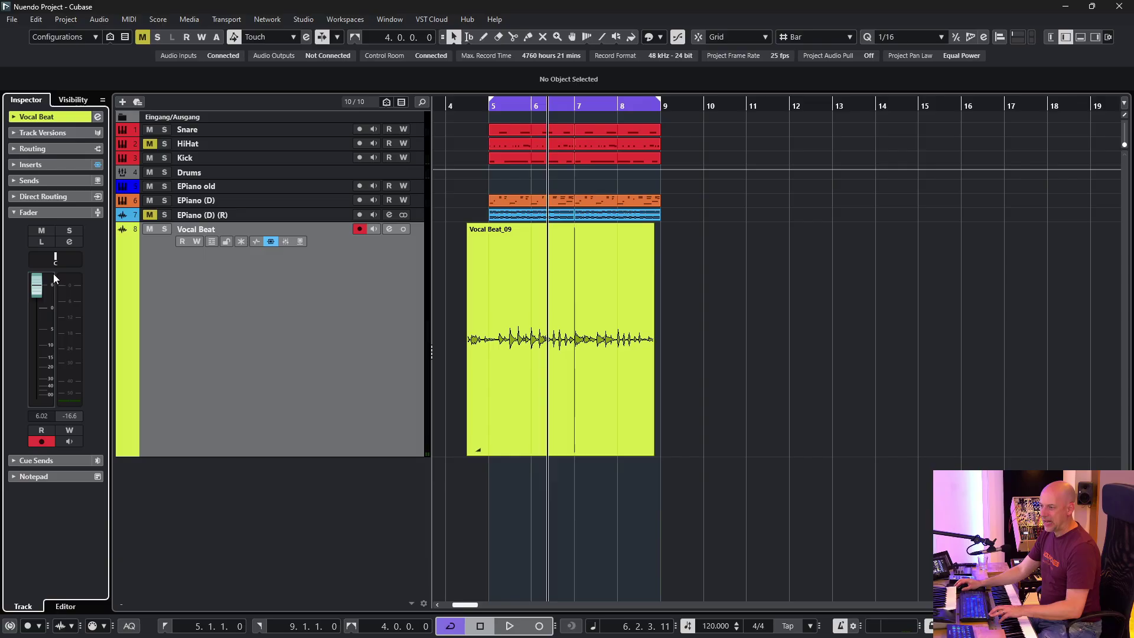
Set the project's maximum volume to +12 dB, then raise Vocal Beat to about 4 dB during playback
left_click(68, 20)
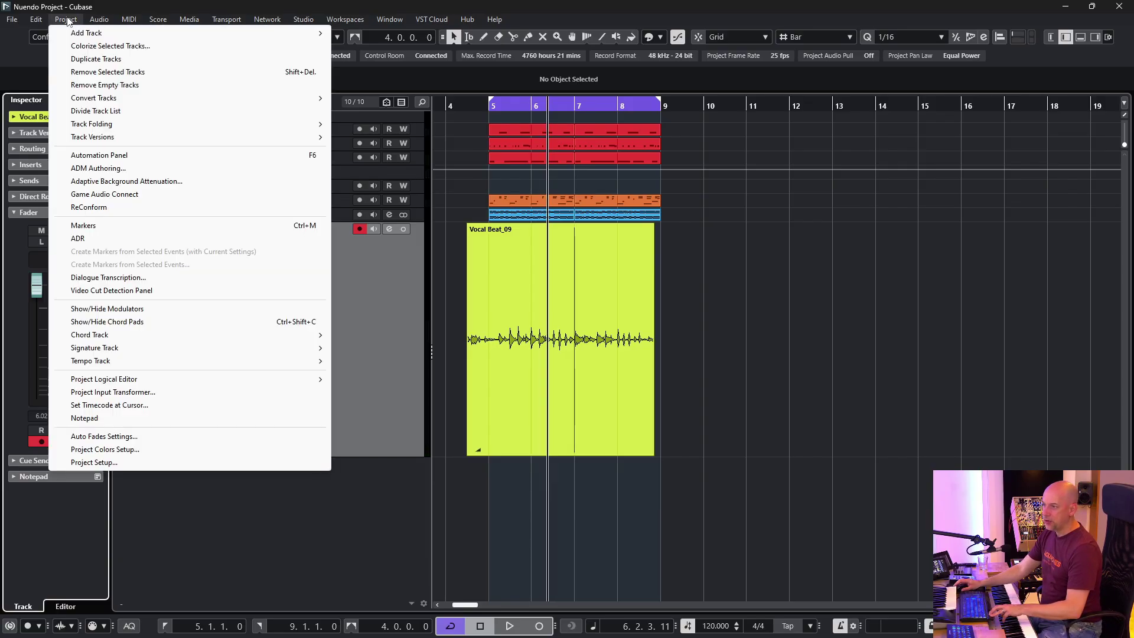
left_click(85, 463)
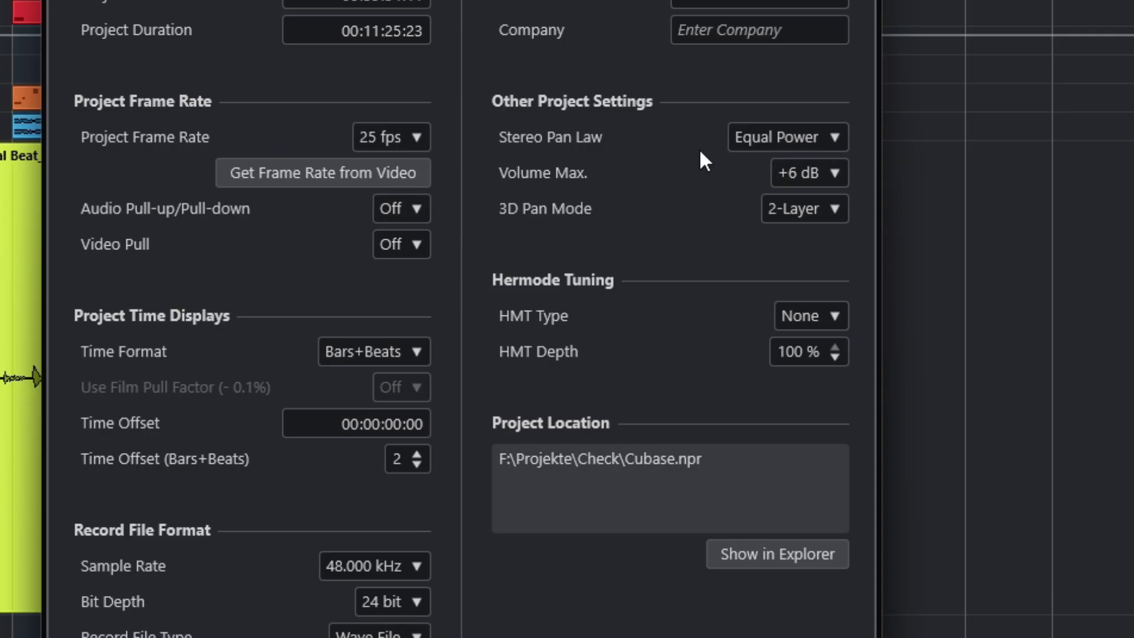
left_click(811, 173)
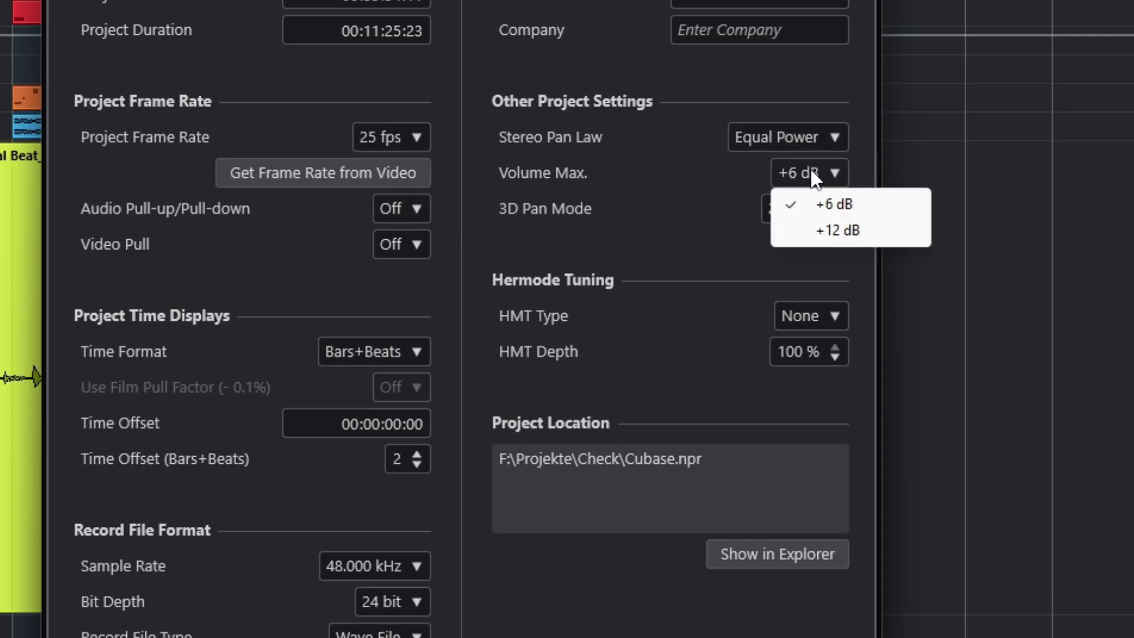
left_click(825, 232)
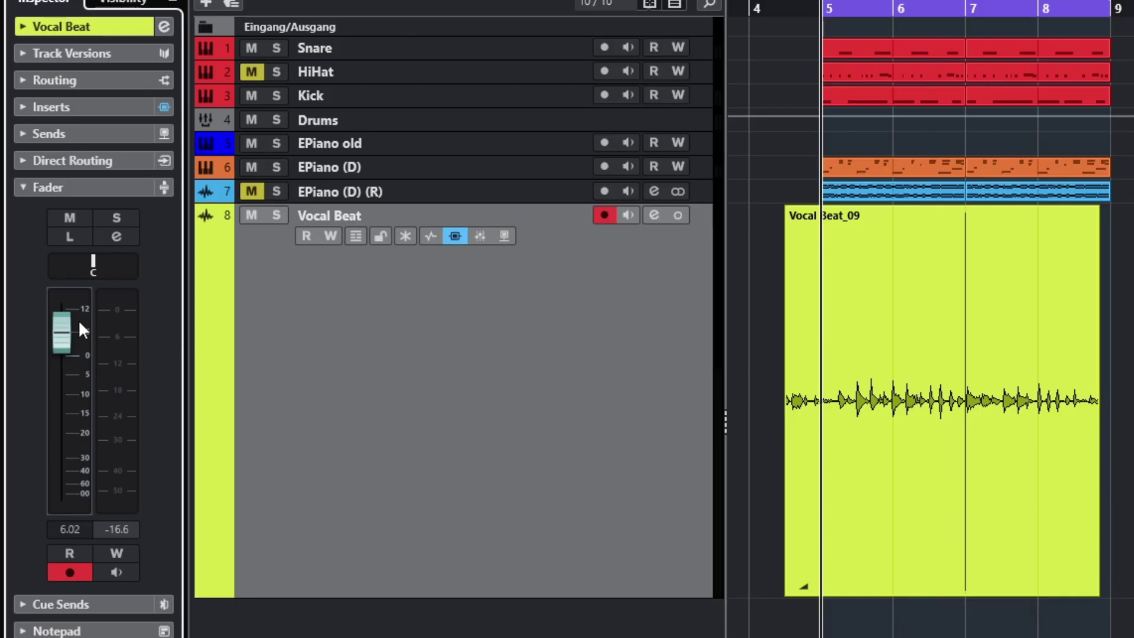
key("space")
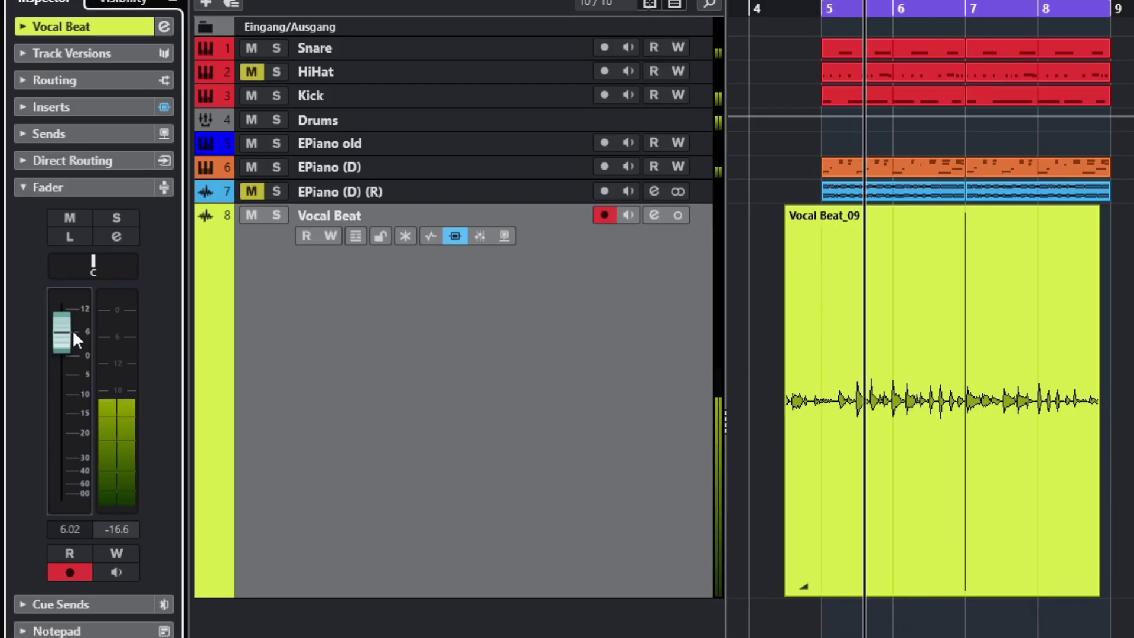
left_click_drag(72, 327, 79, 275)
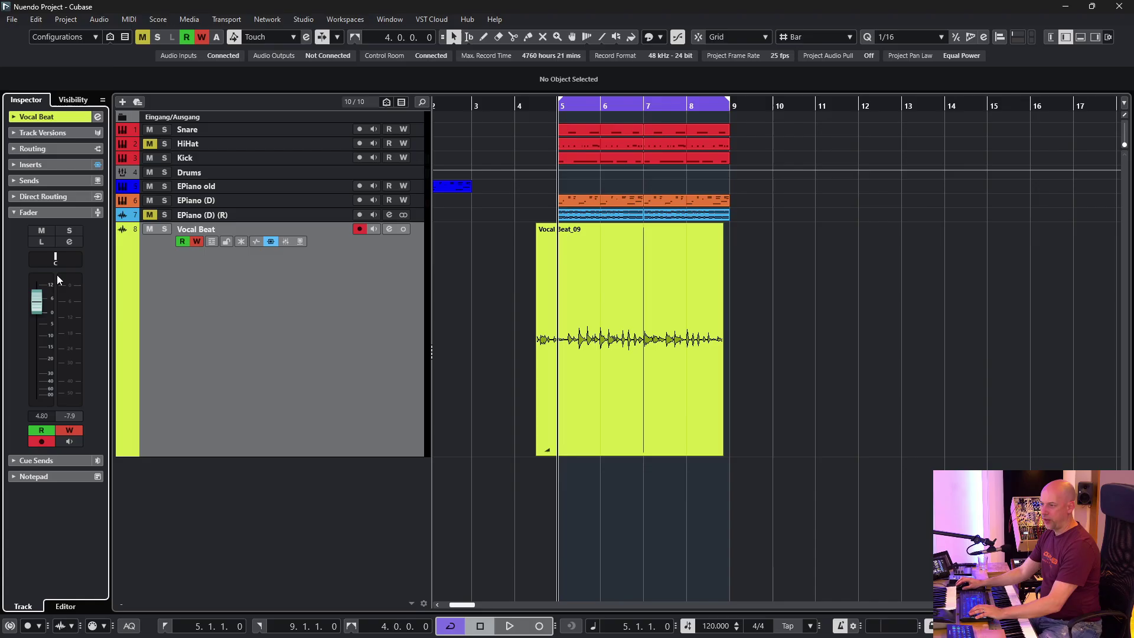
Write a left-right pan sweep on Vocal Beat during playback, then disable Write
key("space")
left_click_drag(58, 259, 46, 259)
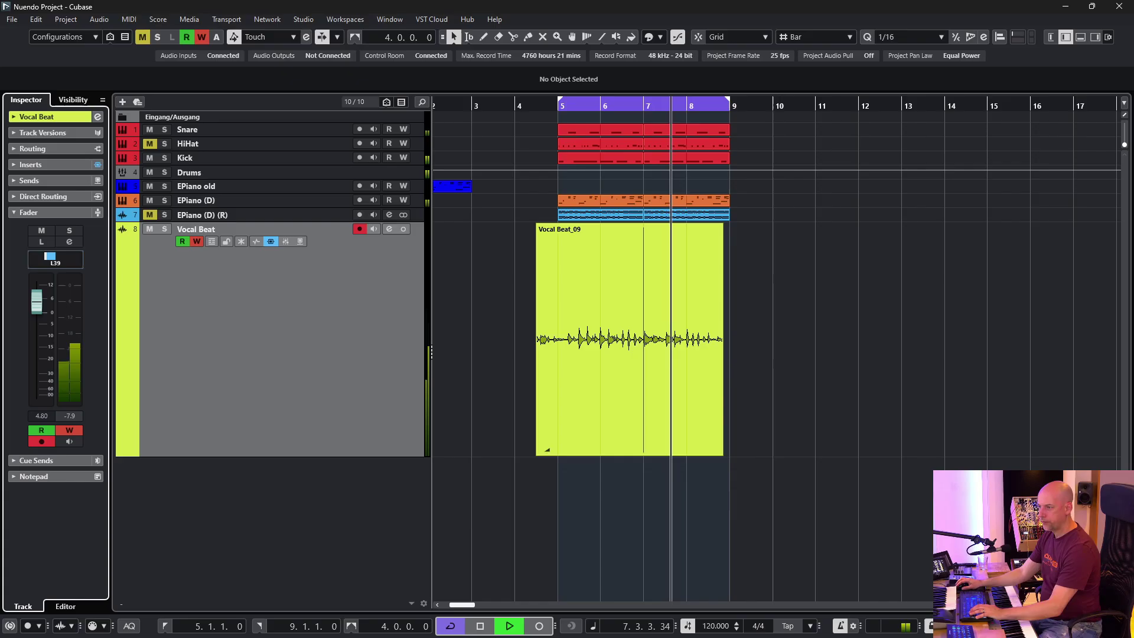
left_click(51, 259, "ctrl")
key("space")
left_click(69, 431)
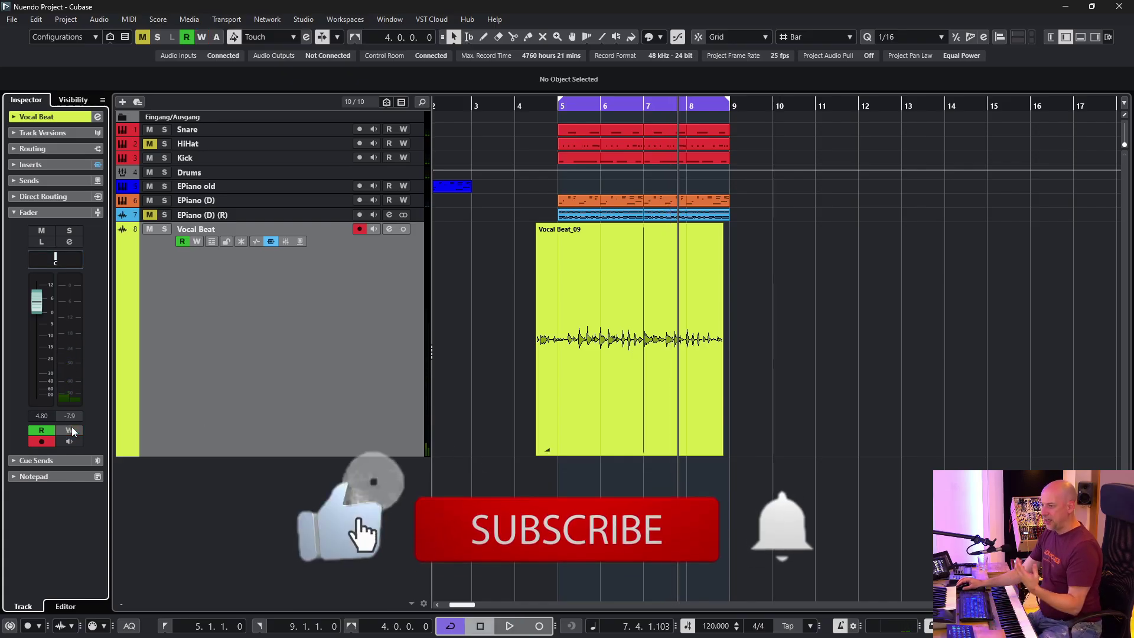
Show the Pan Left-Right automation lane, make it taller, and reshape the curve's first peak
left_click(123, 450)
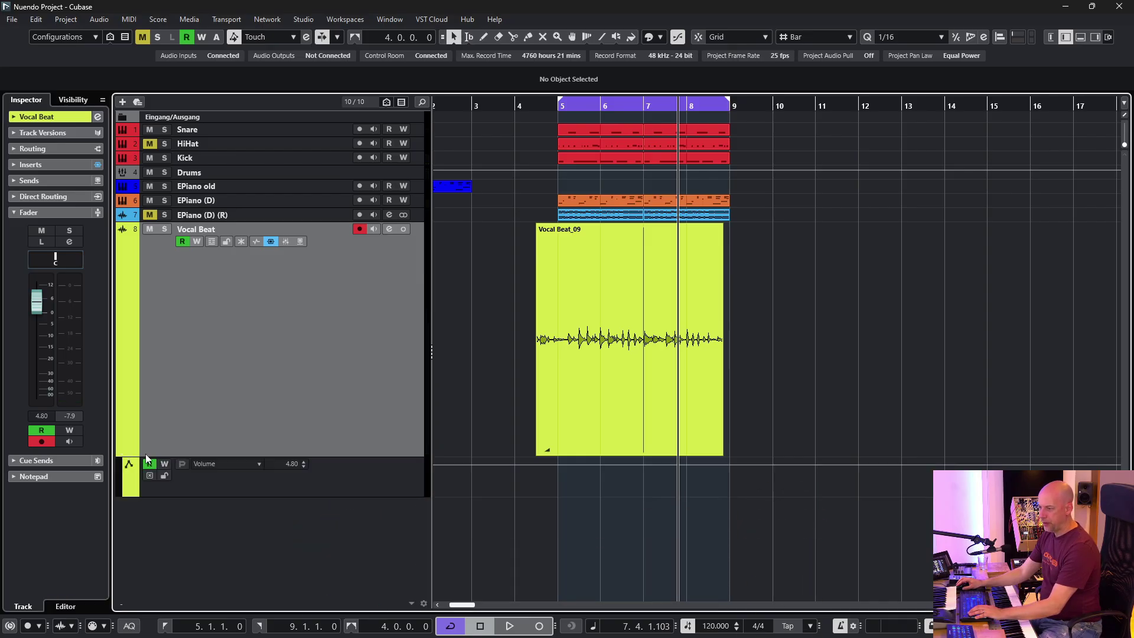
left_click(225, 464)
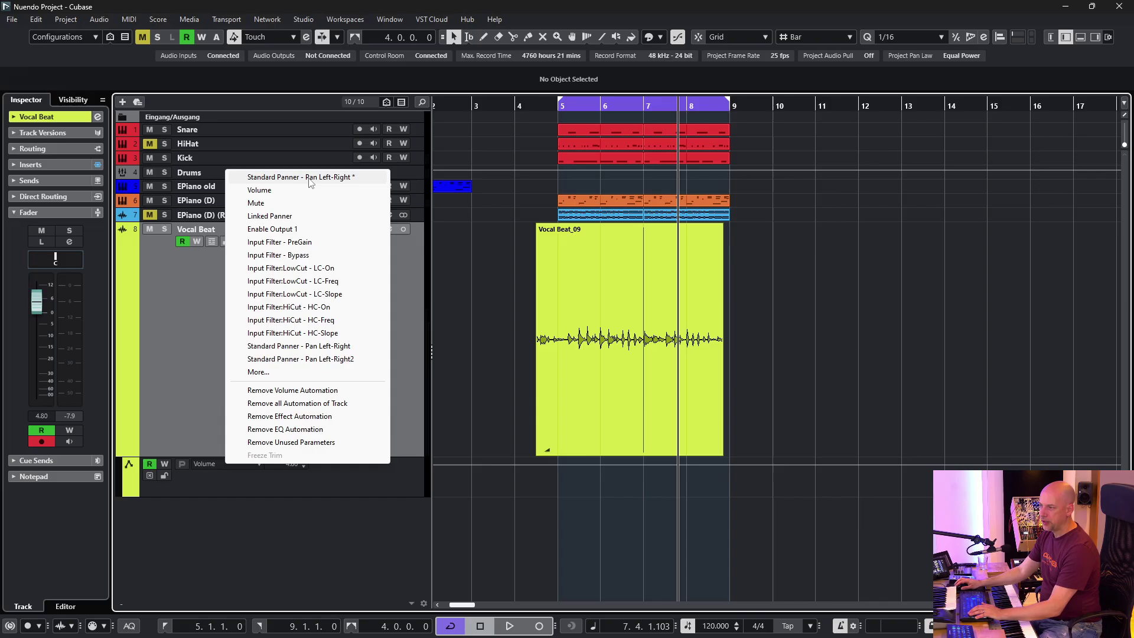
left_click(337, 177)
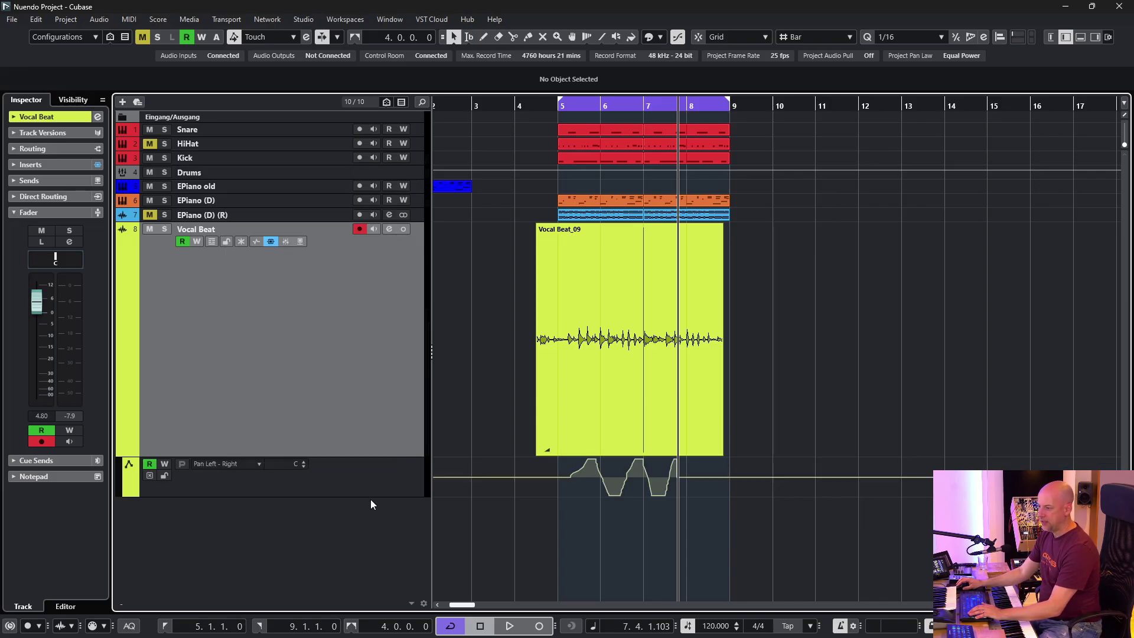
left_click_drag(371, 499, 367, 523)
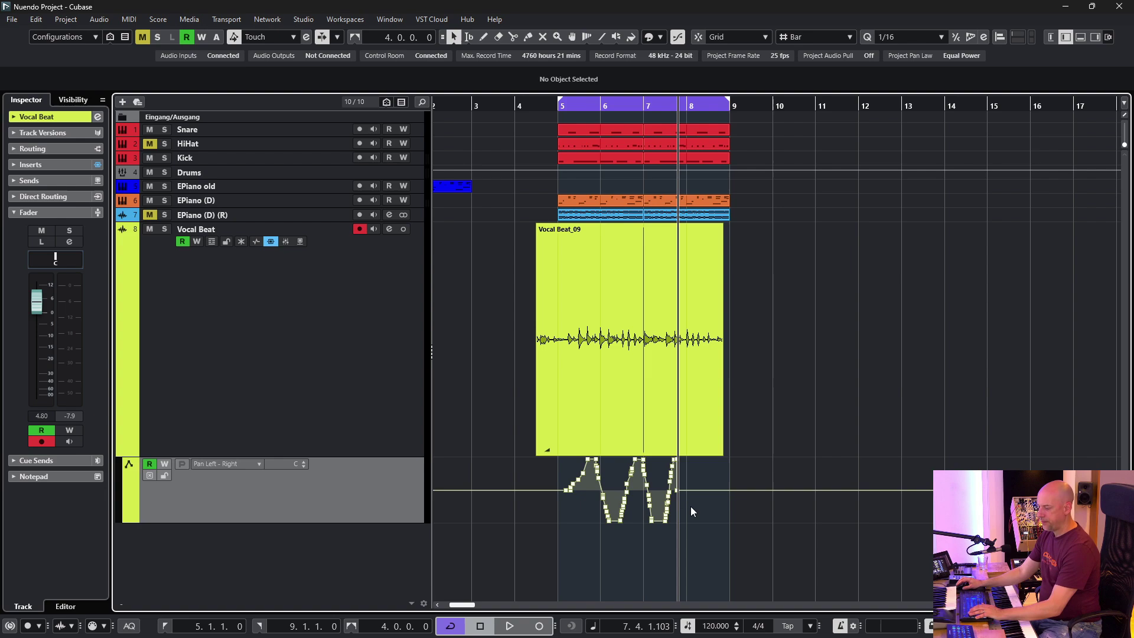
scroll(603, 510, "up", 2)
scroll(580, 510, "up", 1)
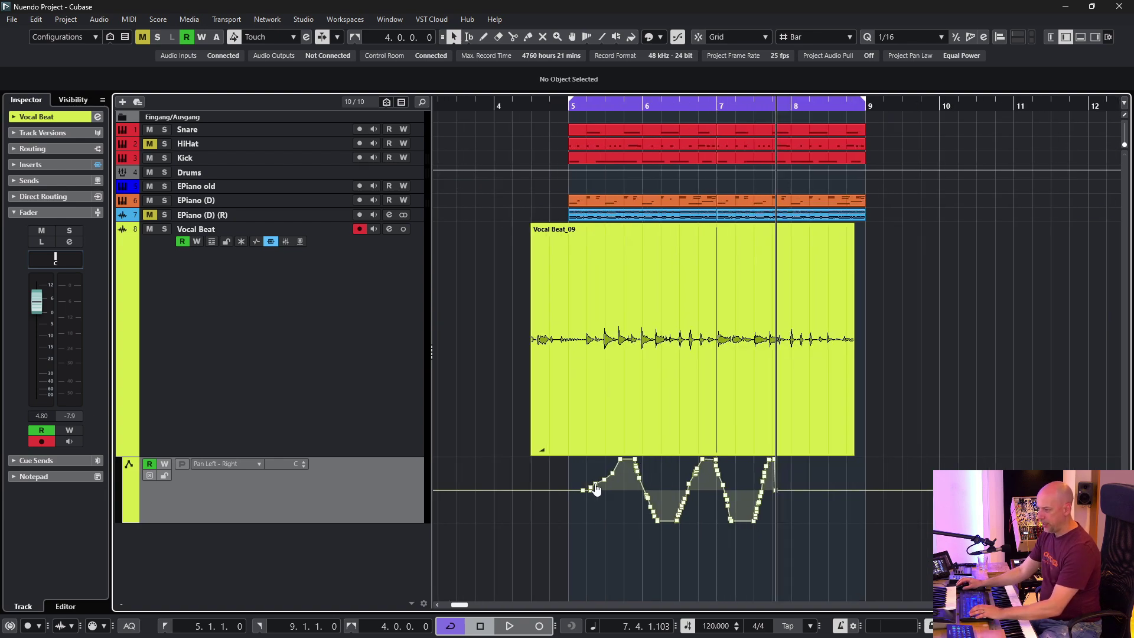
left_click_drag(597, 490, 591, 489)
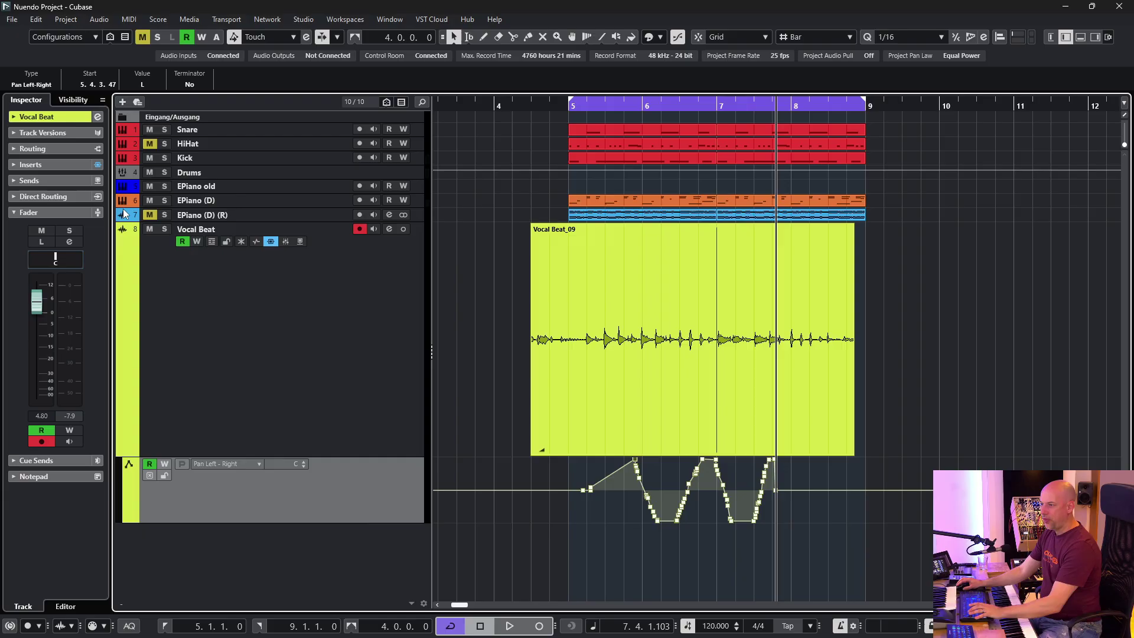
left_click(31, 163)
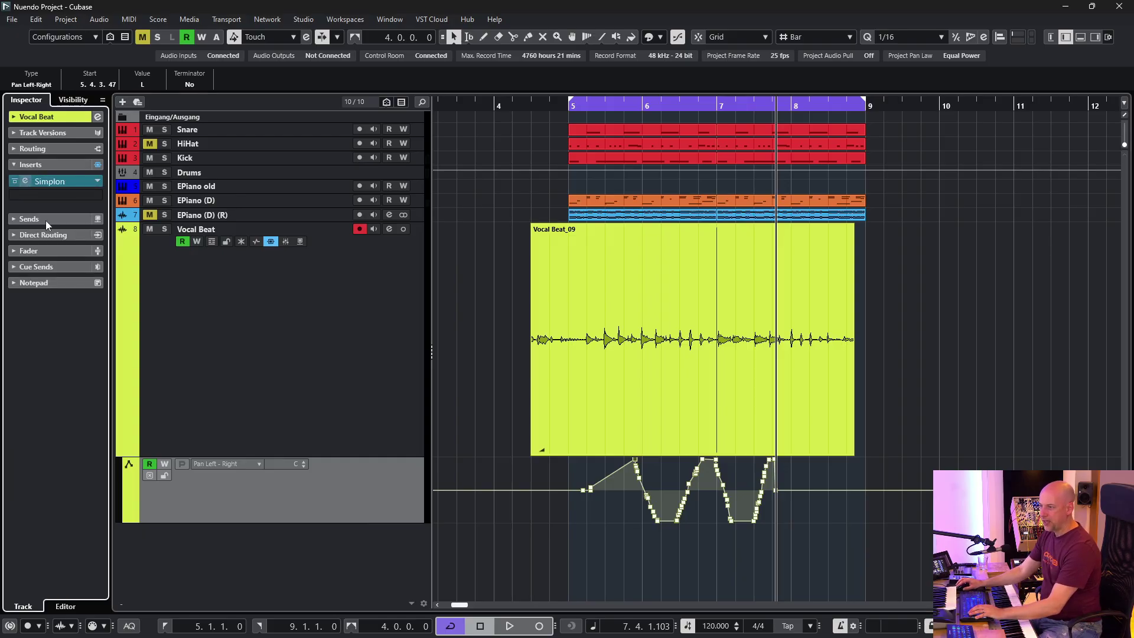
Open the Simplon insert and enable Reveal Parameter on Write in the Automation Panel settings
left_click(50, 180)
left_click_drag(684, 147, 258, 110)
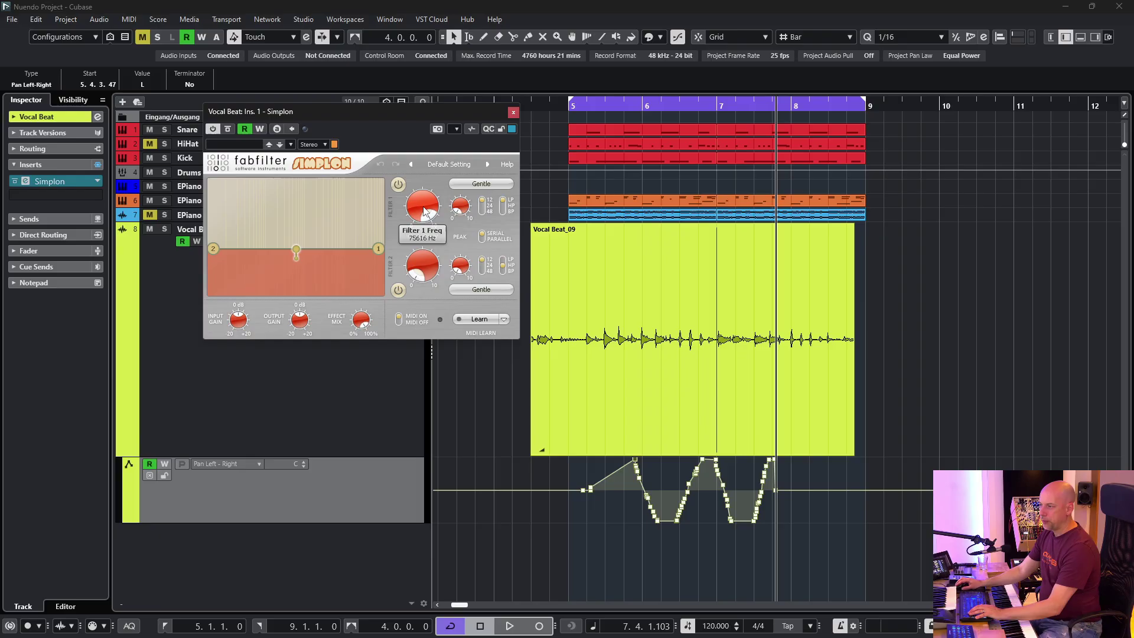
left_click(309, 38)
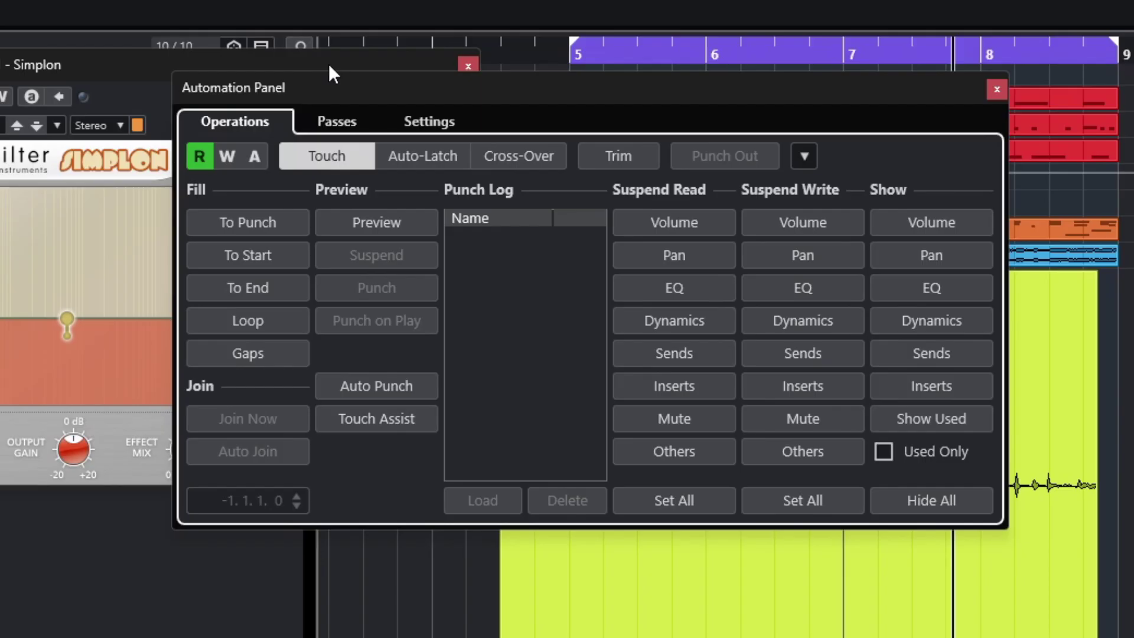
left_click(428, 124)
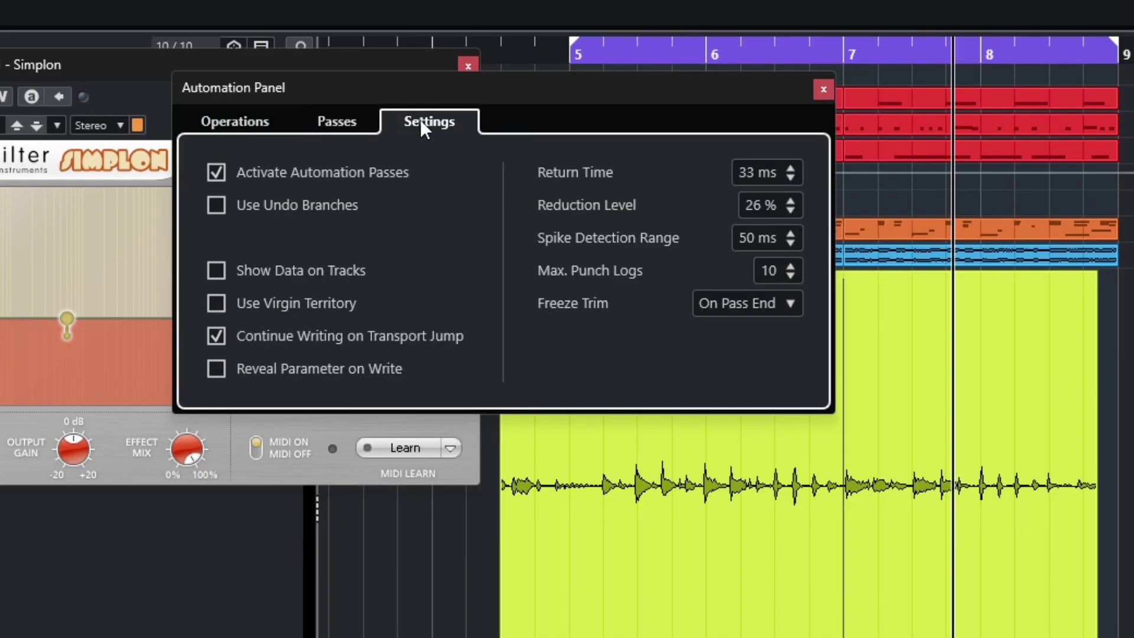
left_click(215, 369)
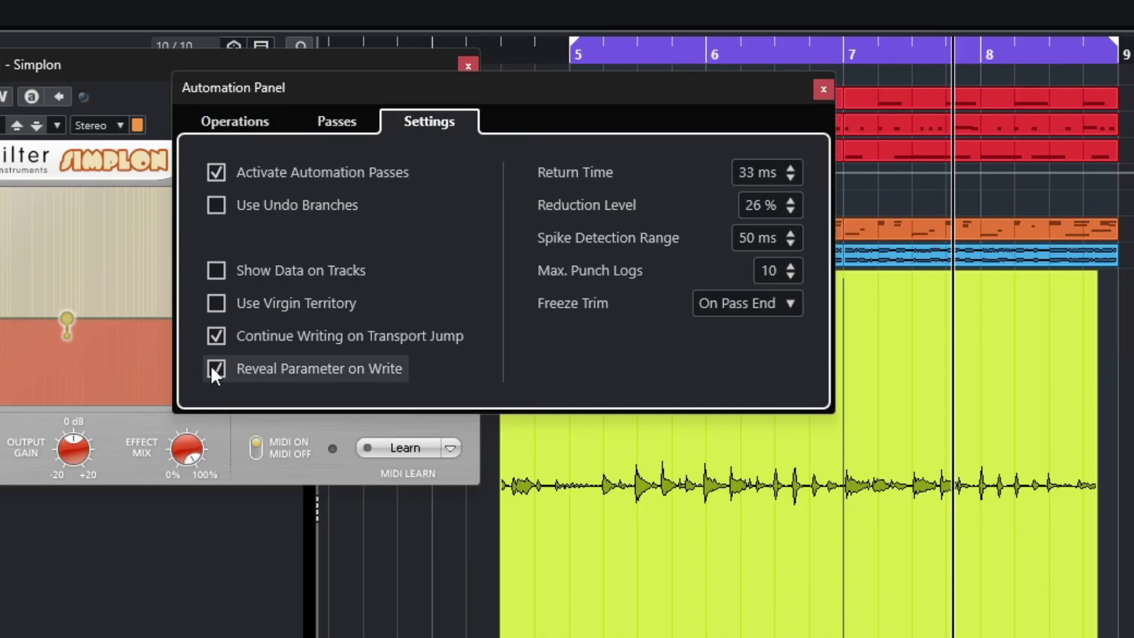
left_click(824, 89)
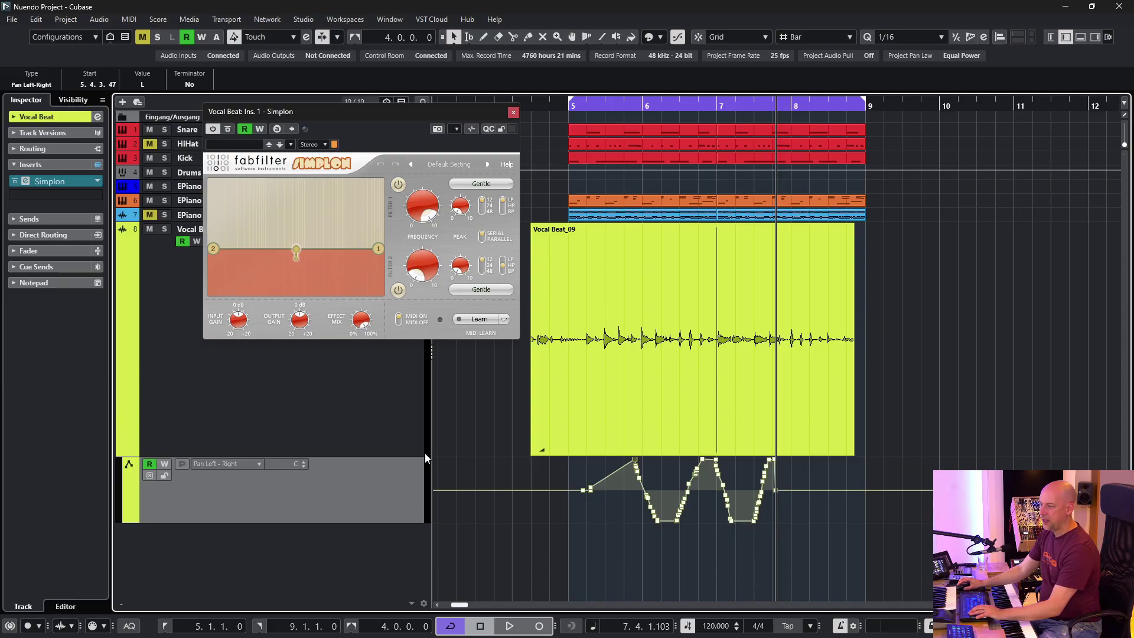
mouse_move(422, 206)
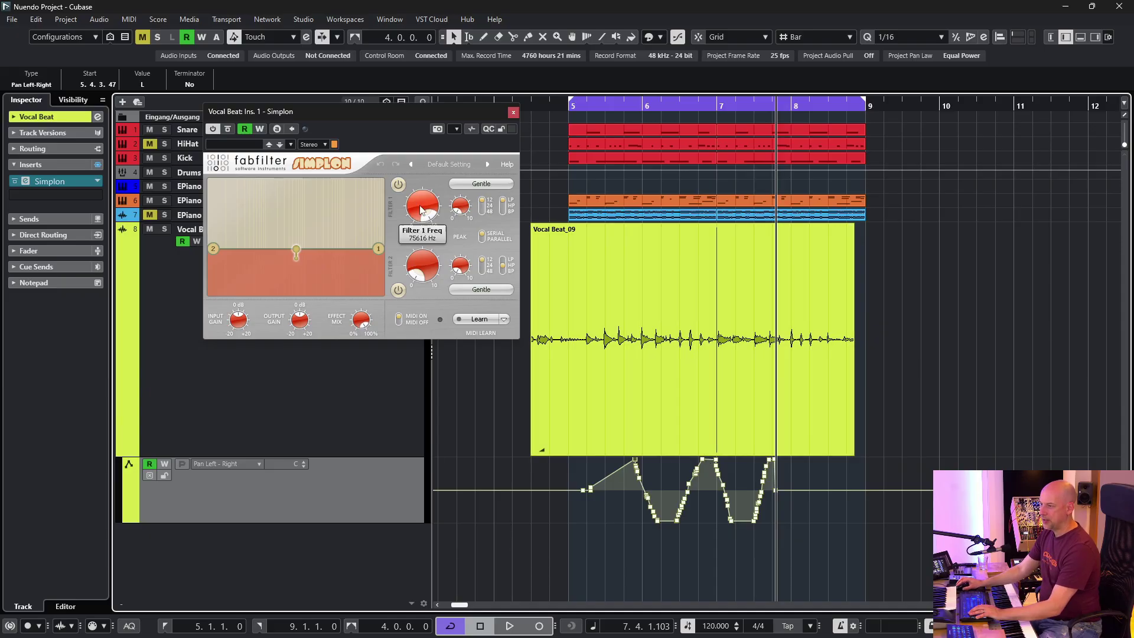
Enable Write on Simplon and record a falling Filter 1 frequency sweep from bar 5
left_click(423, 210)
left_click(259, 129)
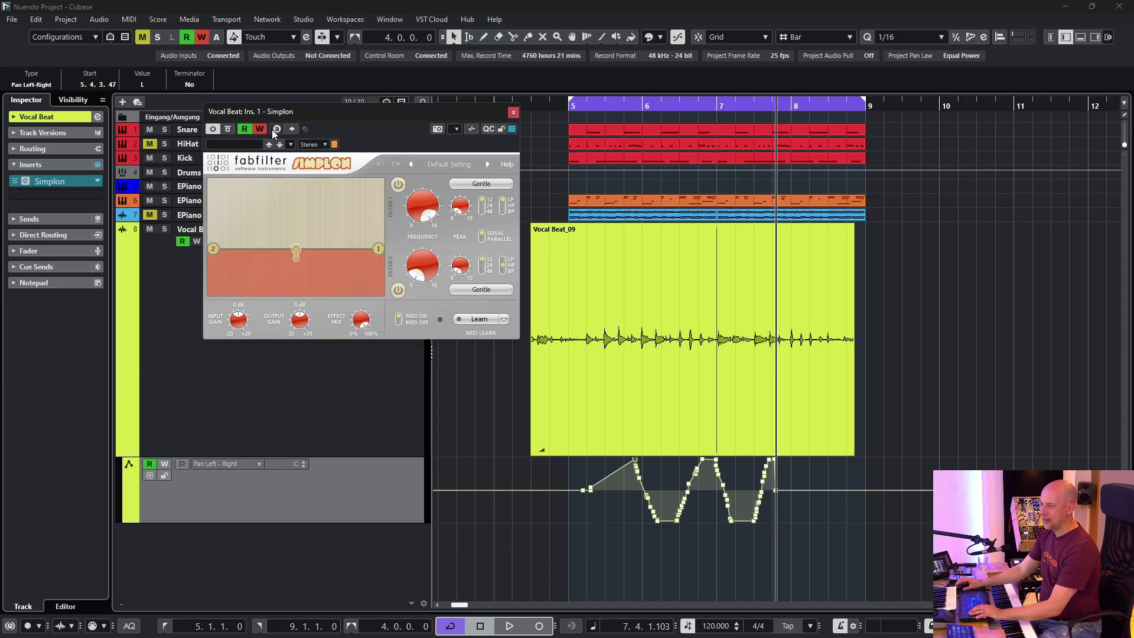
key("space")
mouse_move(431, 204)
left_mouse_down()
mouse_move(409, 292)
mouse_move(435, 199)
left_mouse_up()
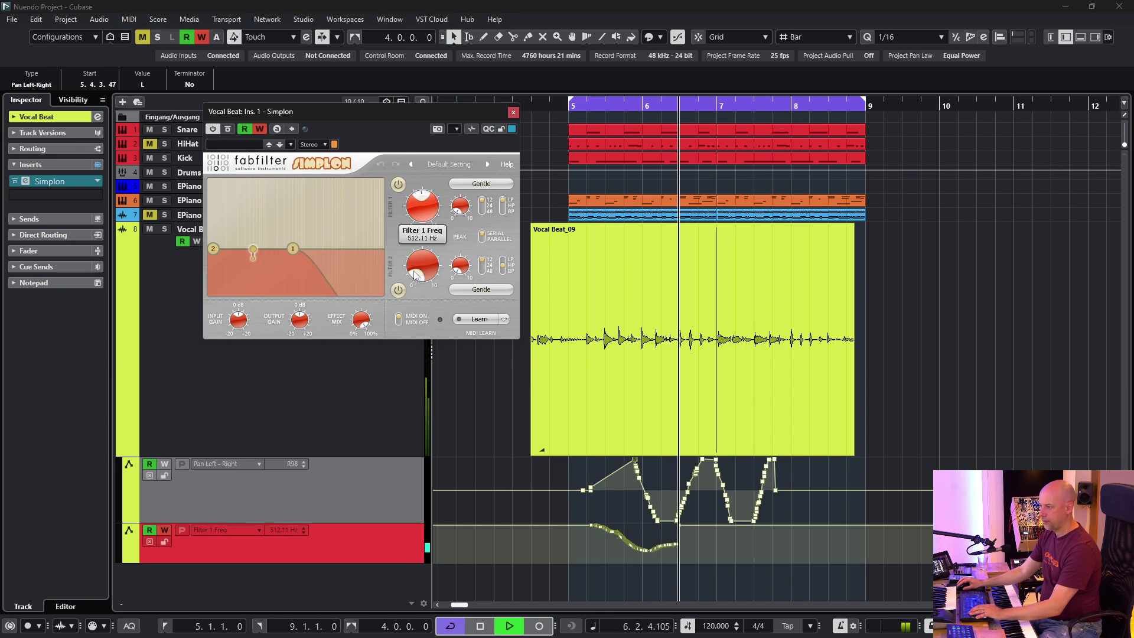
key("space")
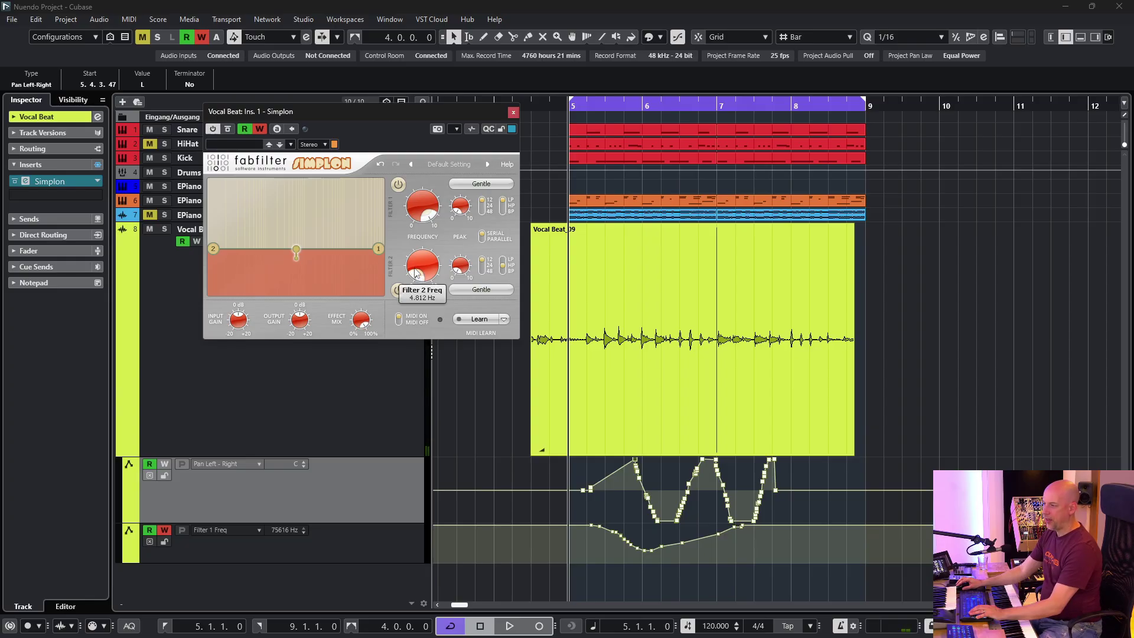
Record a rising Filter 2 frequency sweep in a second playback pass
key("space")
left_click_drag(417, 275, 432, 202)
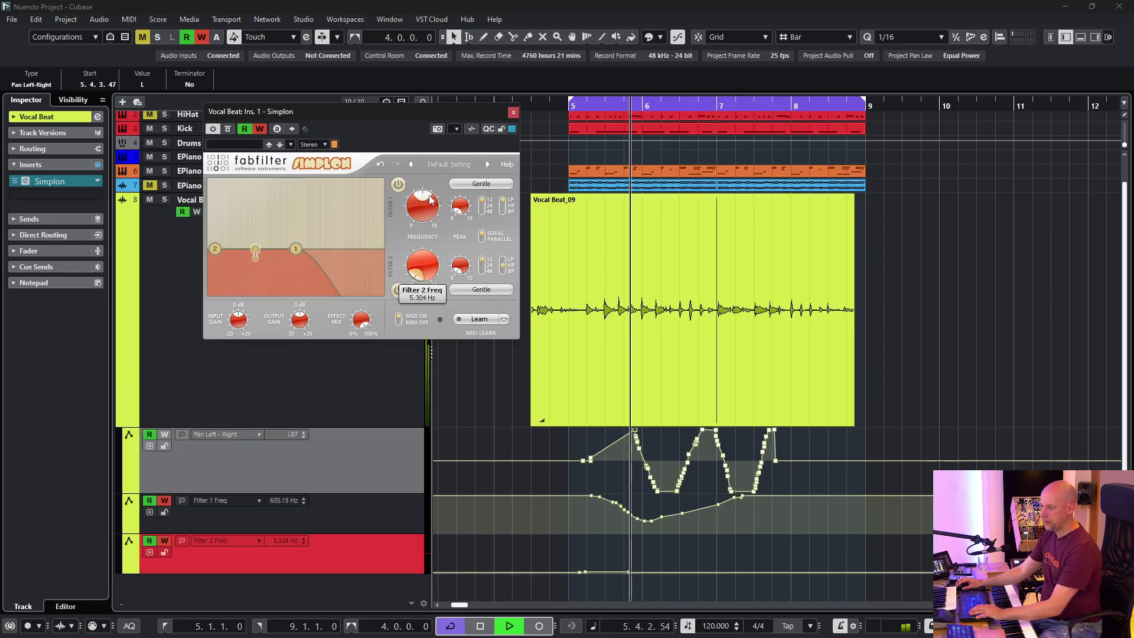
mouse_move(422, 270)
left_mouse_down()
mouse_move(434, 142)
mouse_move(416, 266)
left_mouse_up()
key("space")
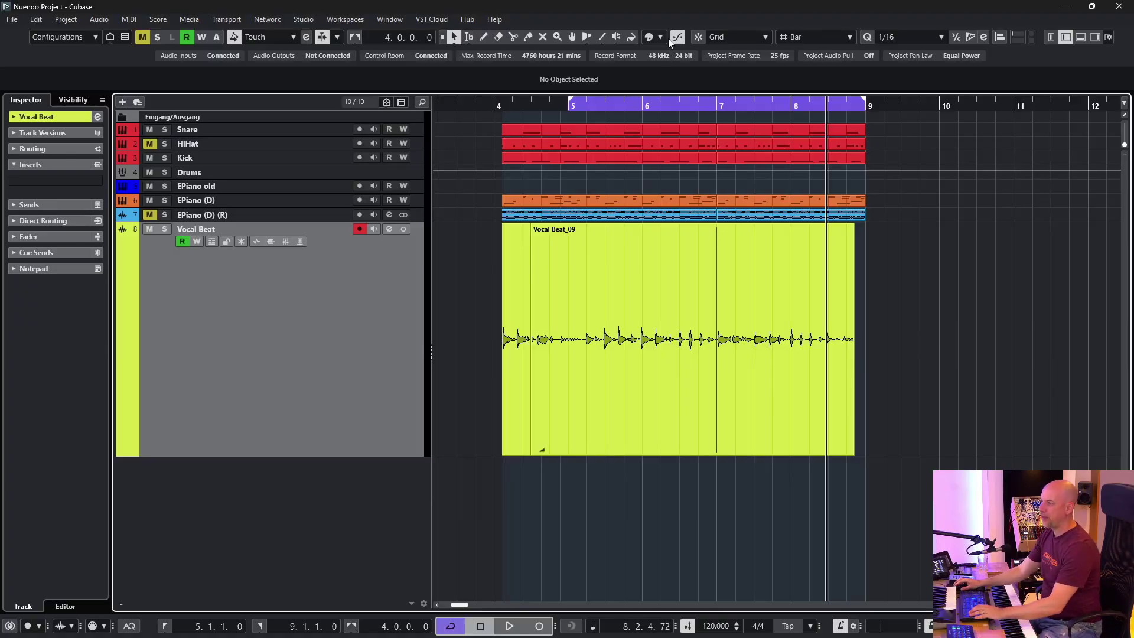
left_click(673, 38)
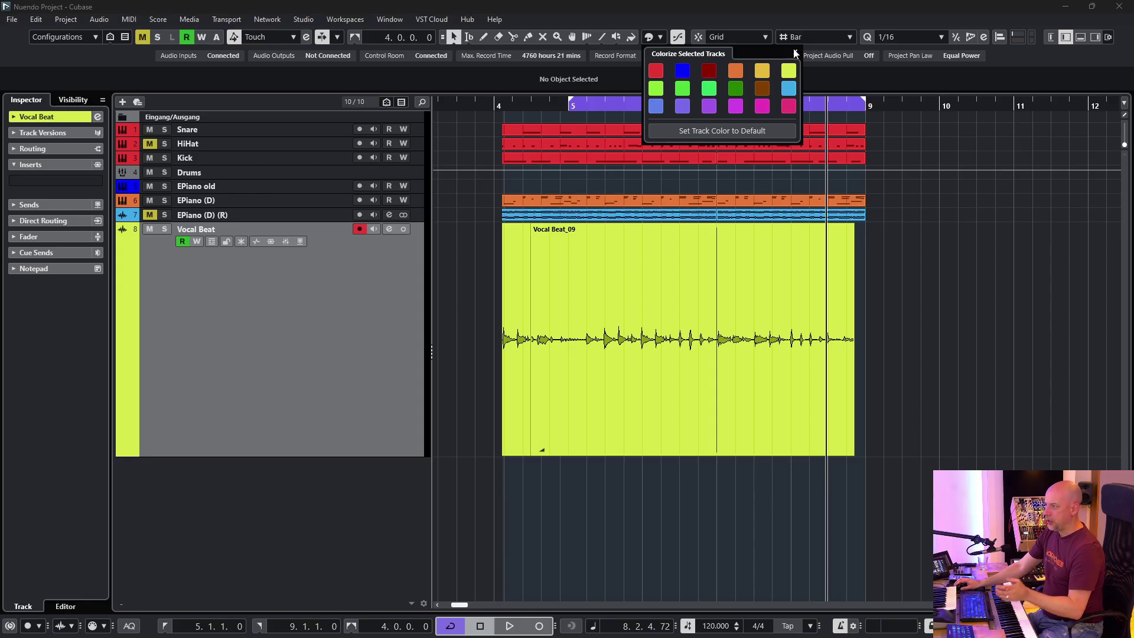
left_click(131, 61)
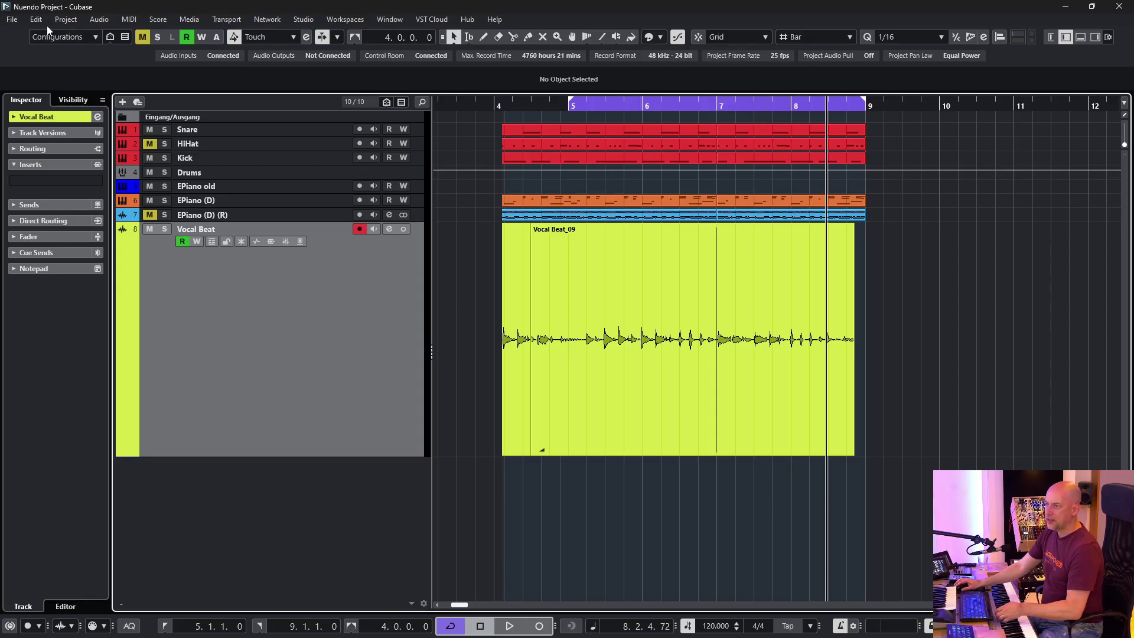
Open Project Colors Setup and rename Color 5
left_click(66, 19)
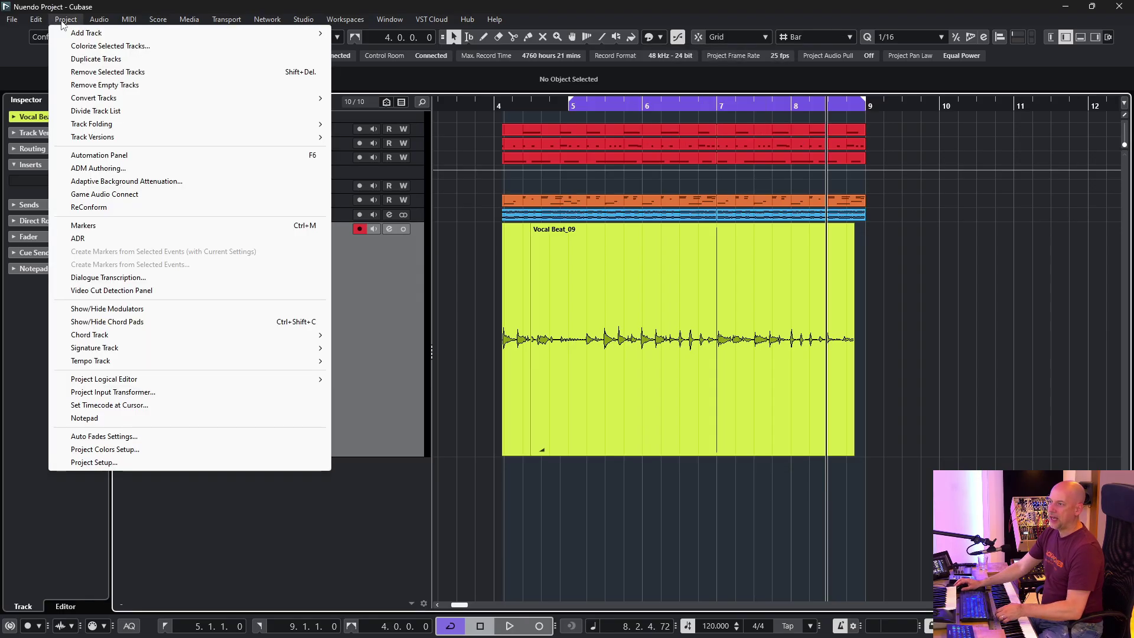
left_click(106, 450)
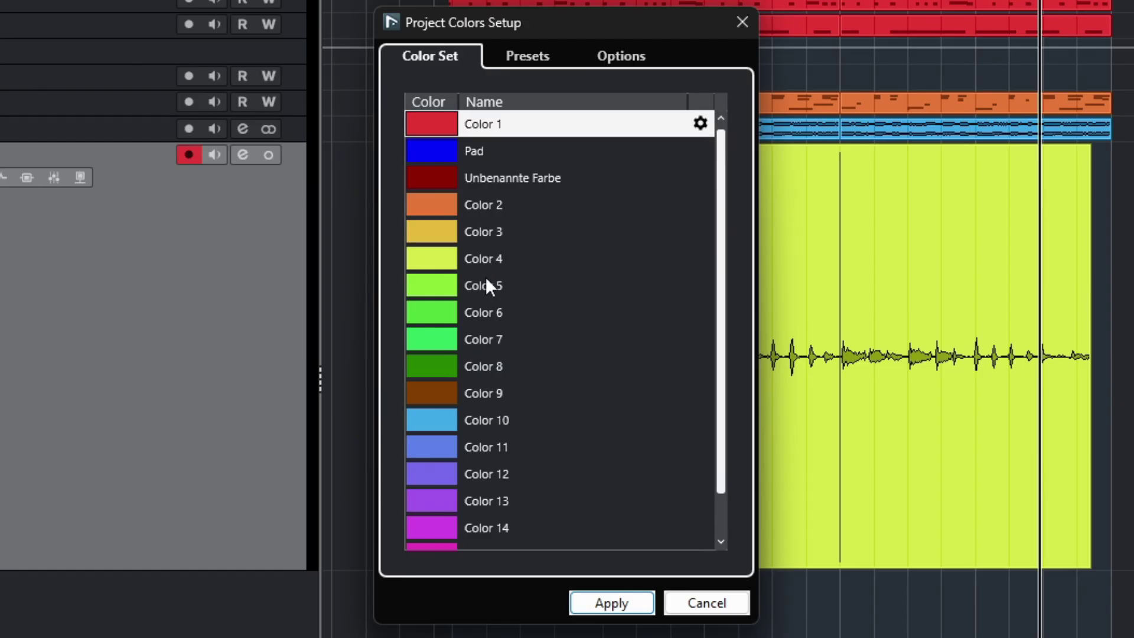
double_click(476, 286)
left_click(479, 284)
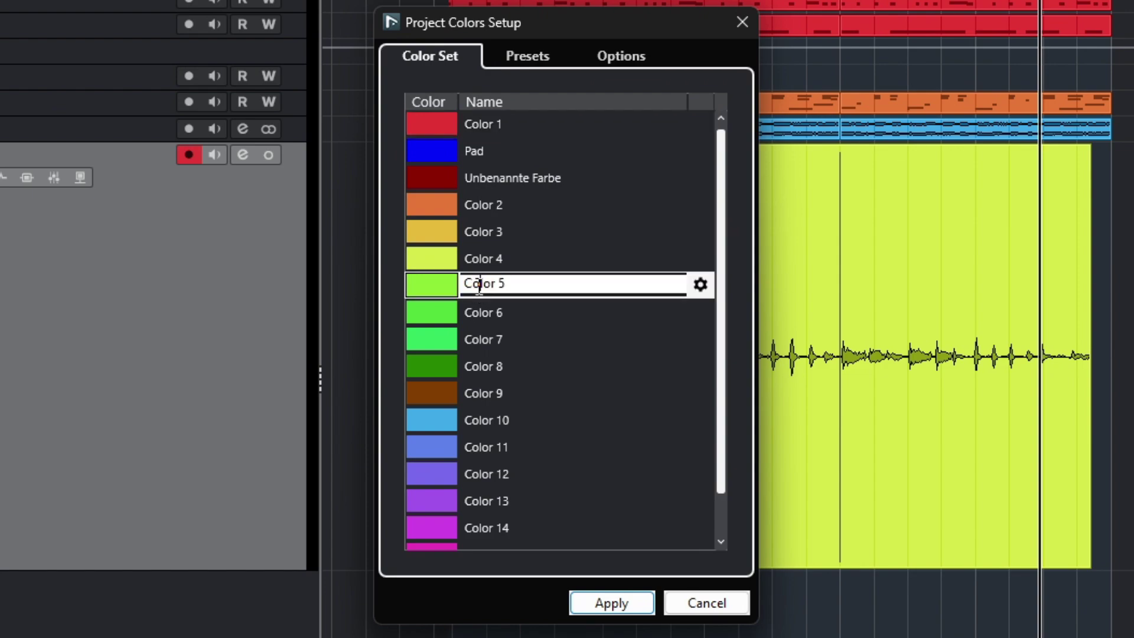
double_click(478, 286)
type("V")
Rename Colors 6, 7, 8 and the Violin 2 entry, then apply the colour set
double_click(499, 313)
type("Violin 2")
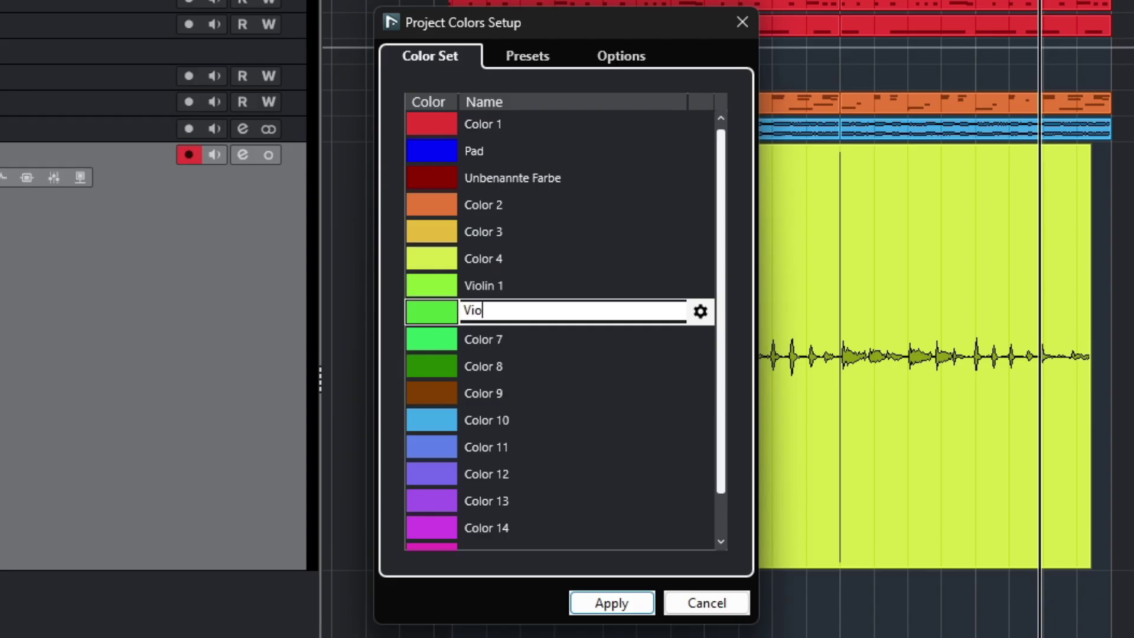
double_click(485, 340)
type("Viola")
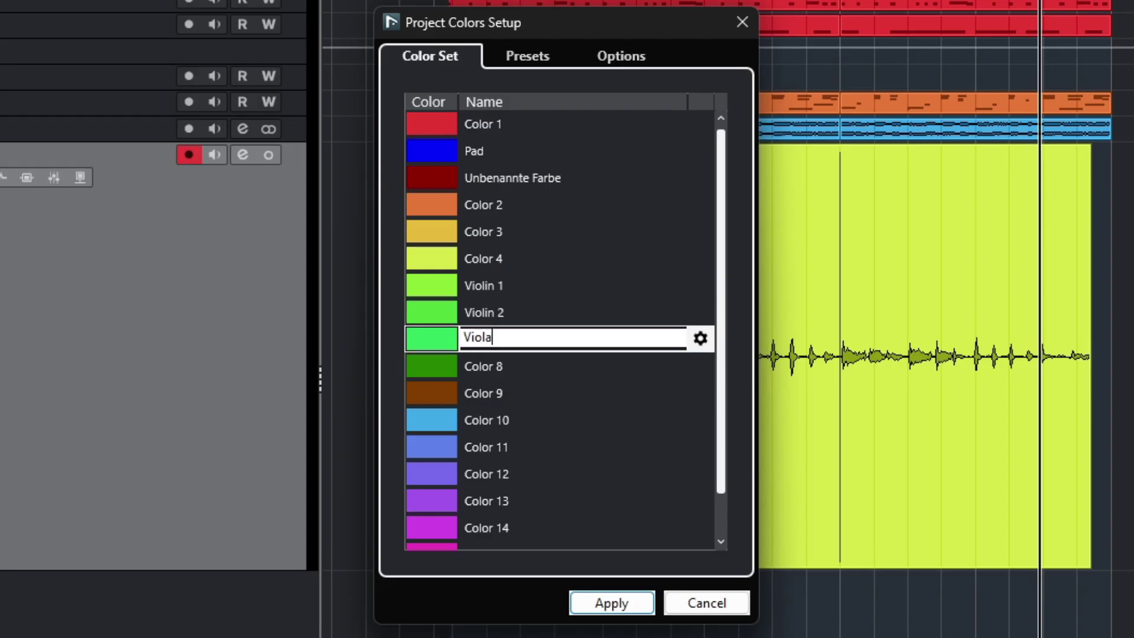
double_click(482, 368)
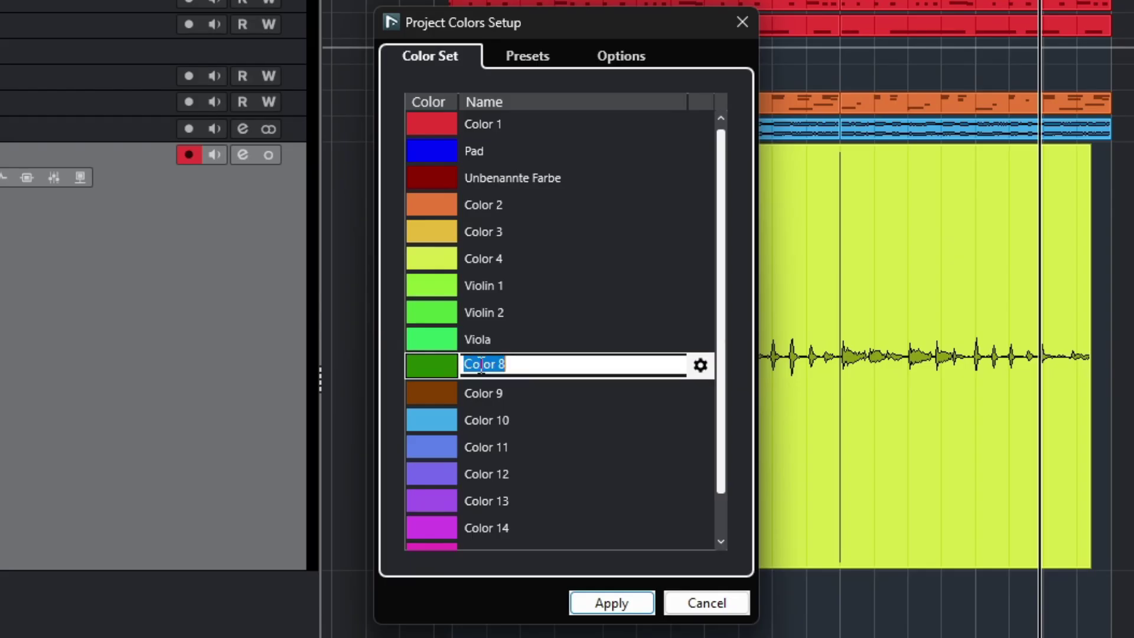
type("Ce")
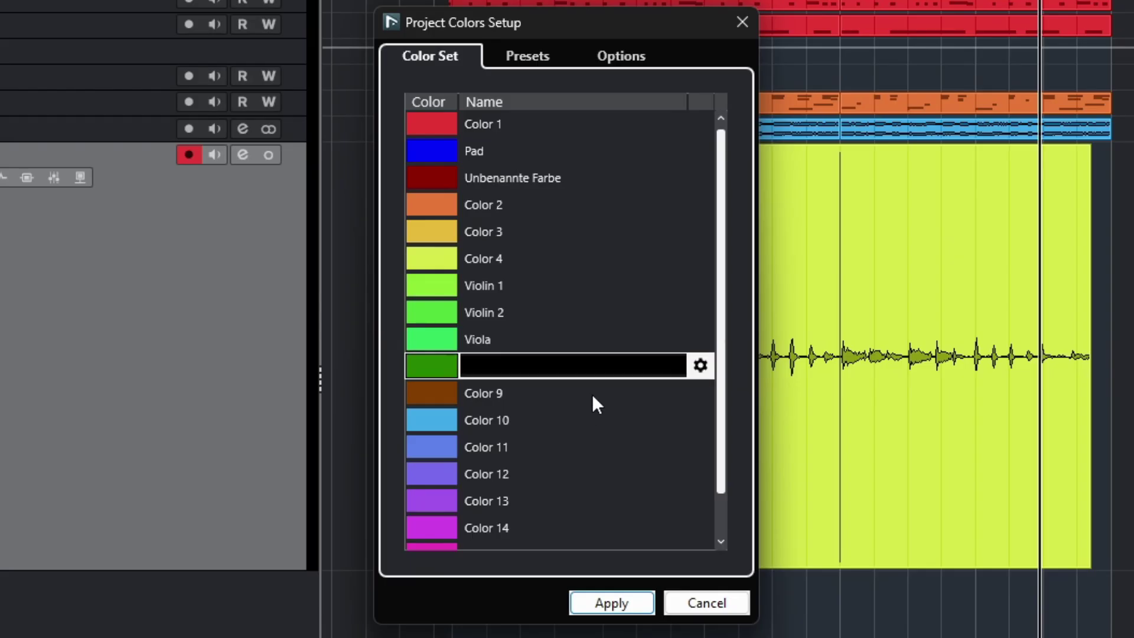
double_click(592, 393)
double_click(508, 310)
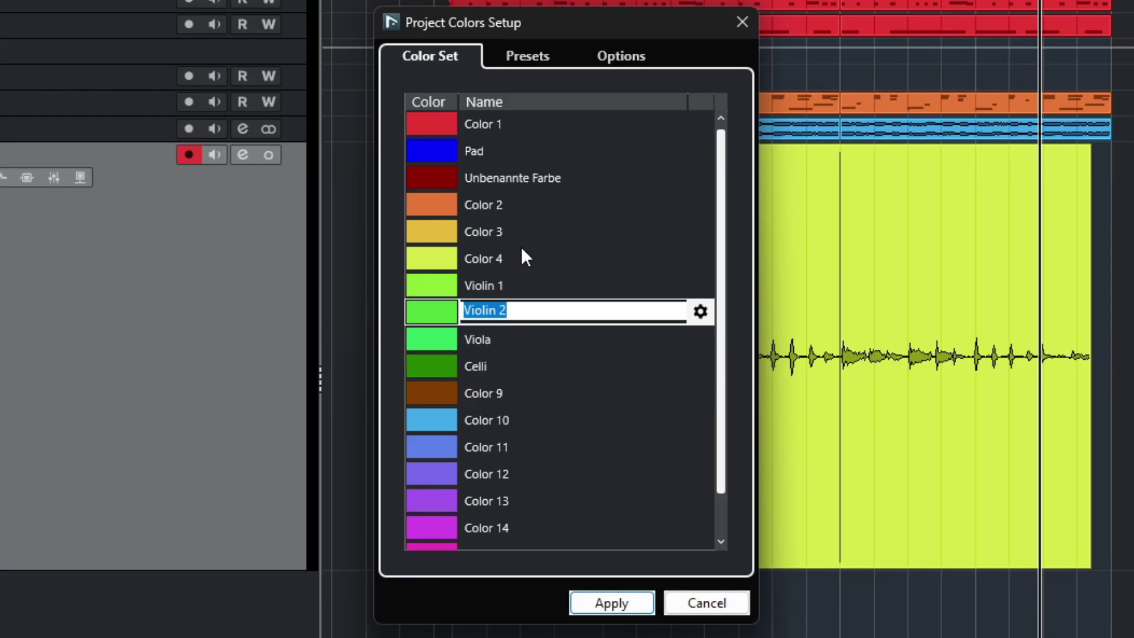
left_click(622, 608)
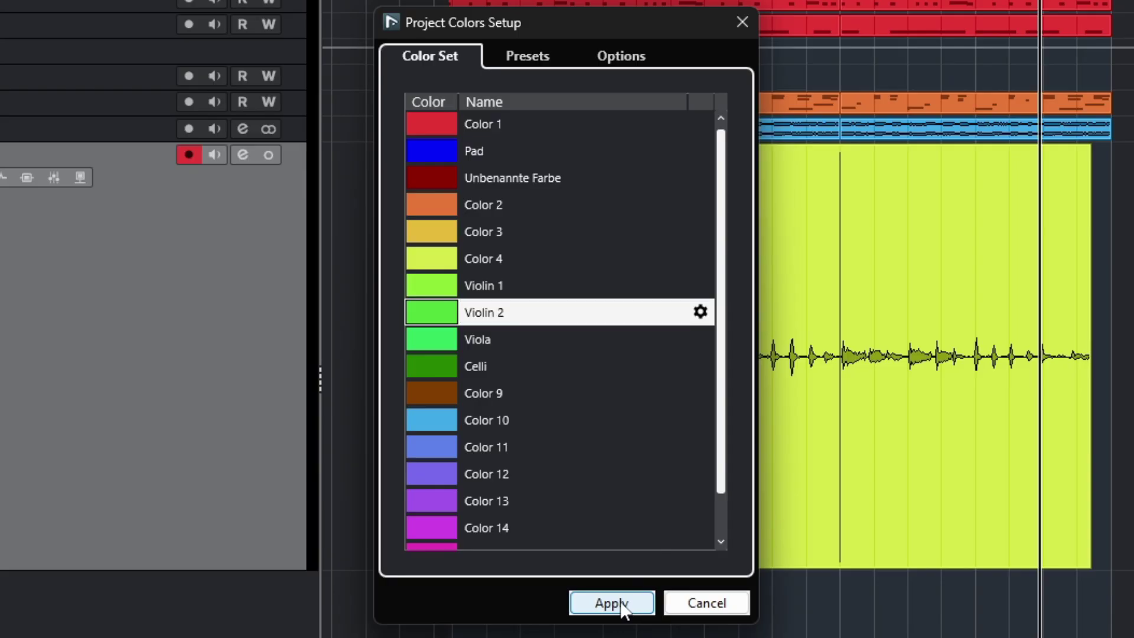
left_click(620, 604)
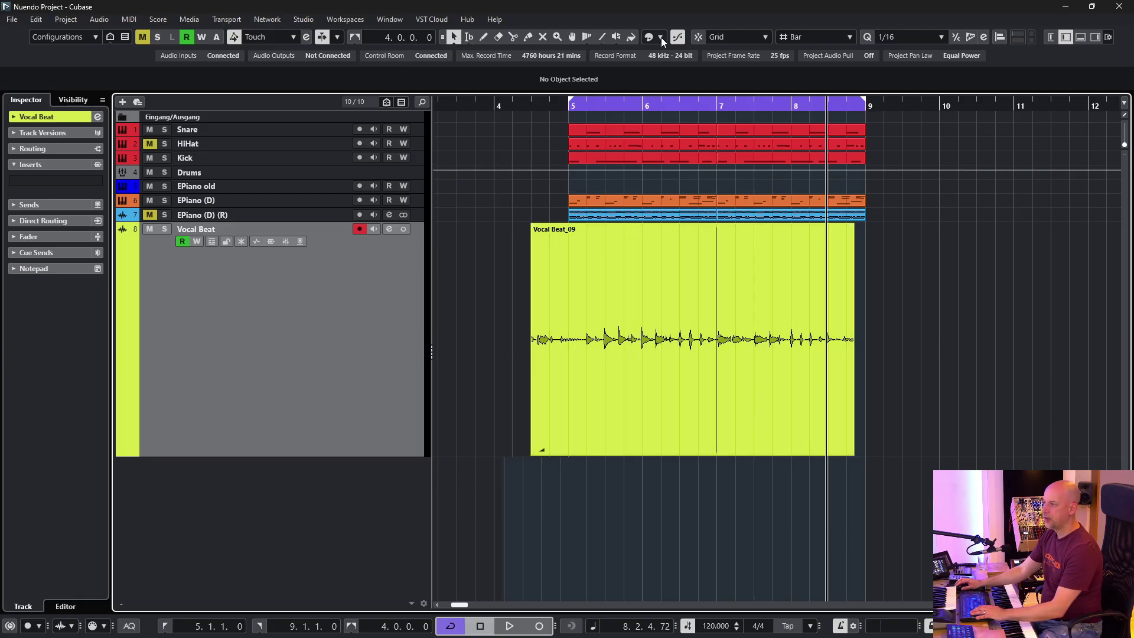
Turn on Show Tips in General preferences and check the renamed colours in the track palette
left_click(661, 38)
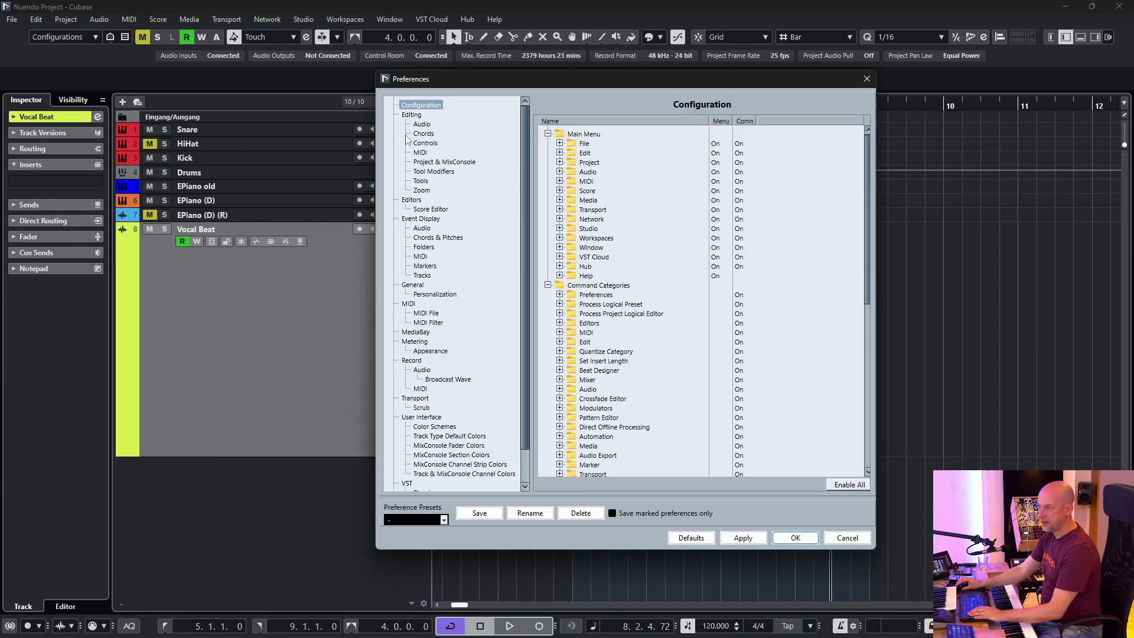
left_click(413, 285)
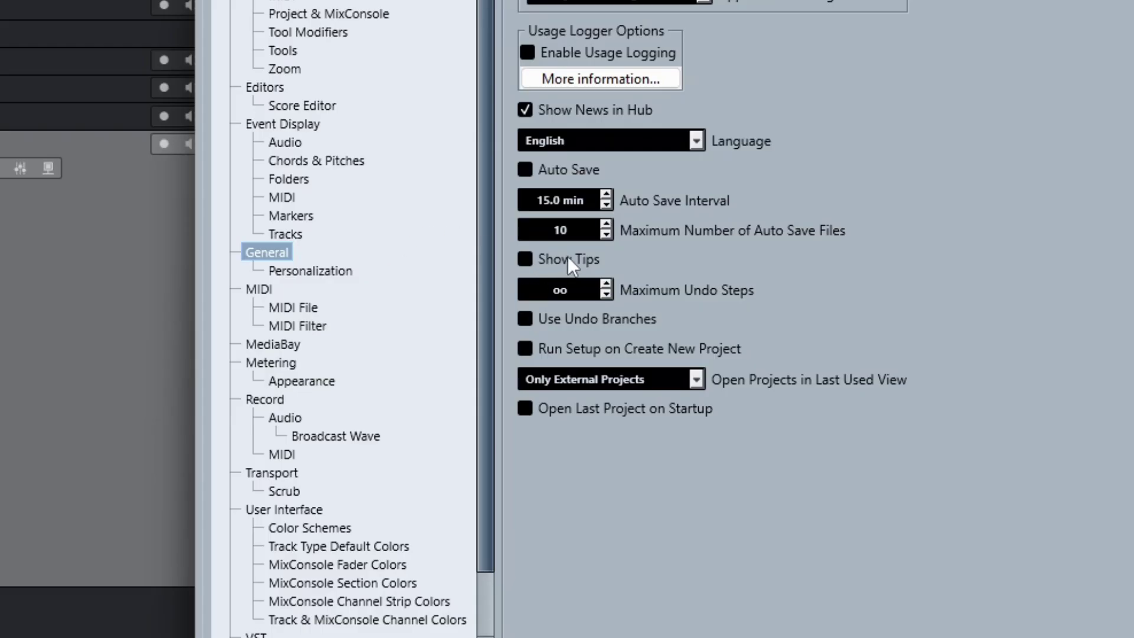
left_click(568, 257)
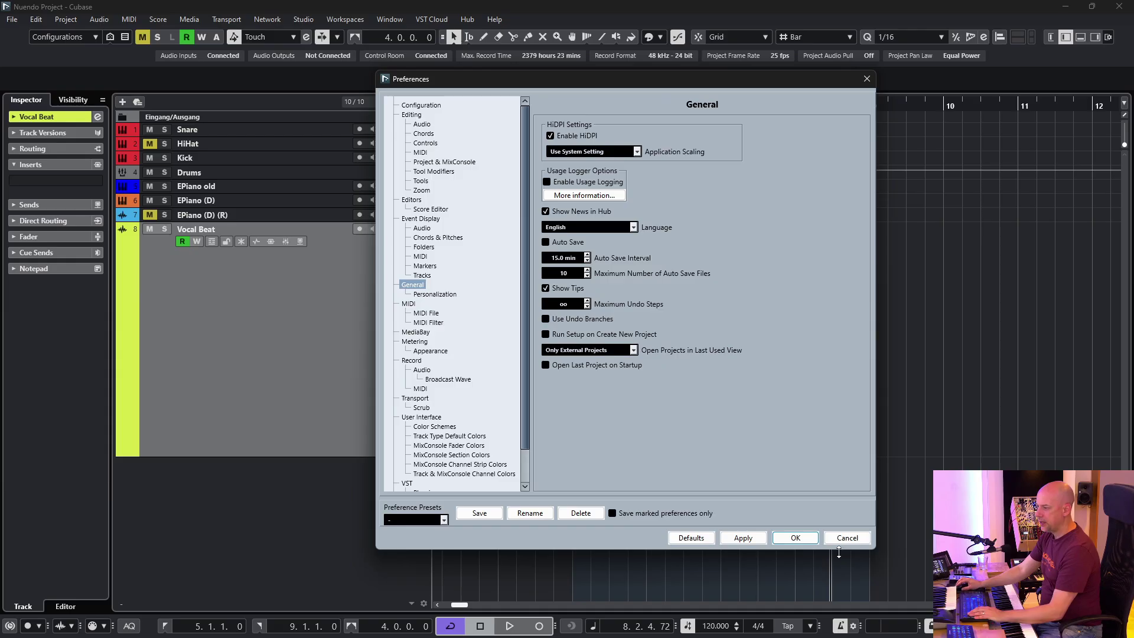
left_click(795, 537)
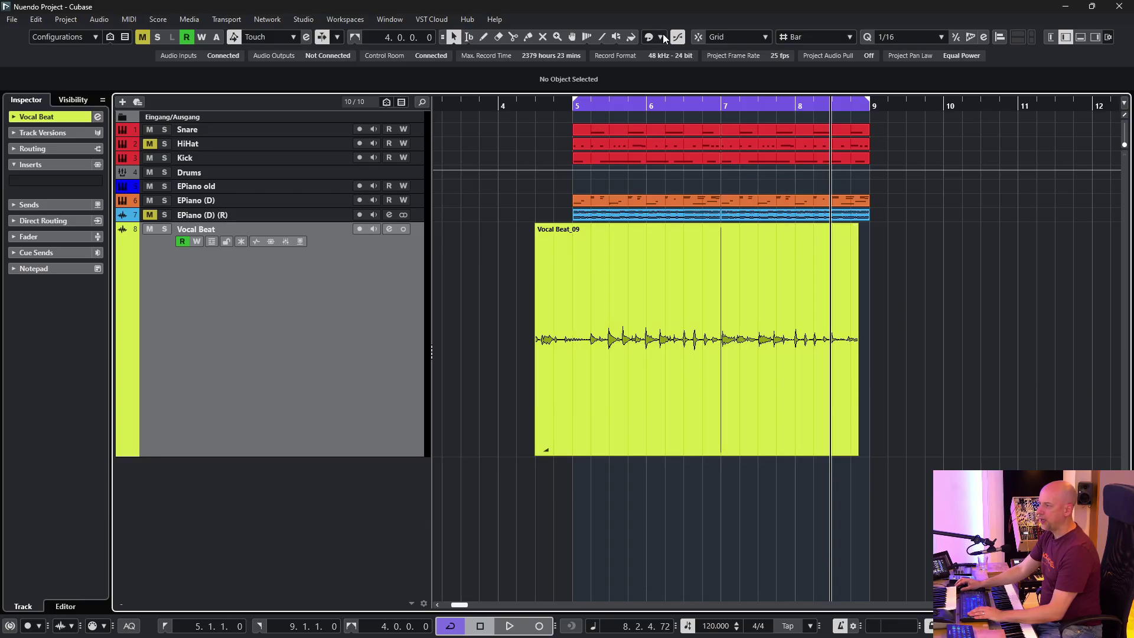
left_click(662, 35)
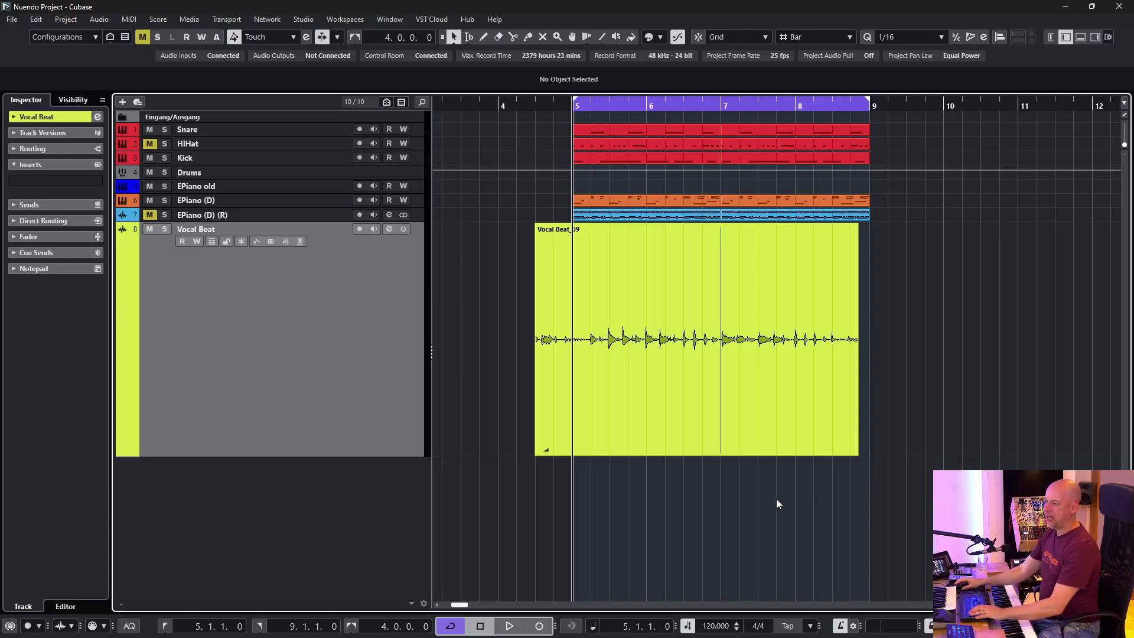
Listen to the vocal, then insert StudioDelay on the Vocal Beat track
key("space")
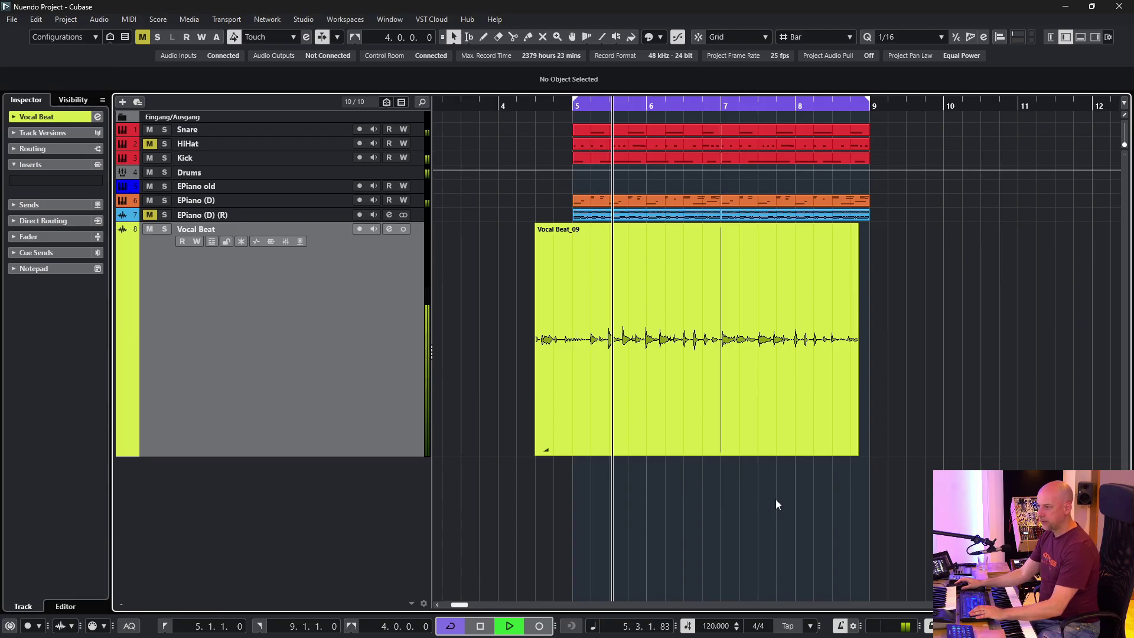
key("space")
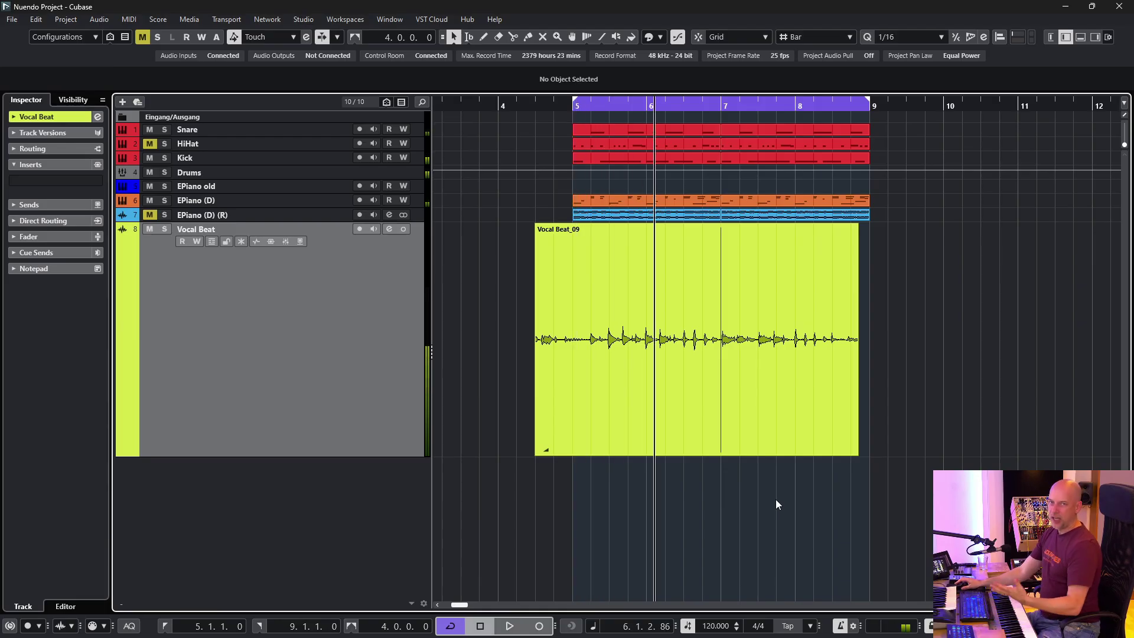
left_click(94, 180)
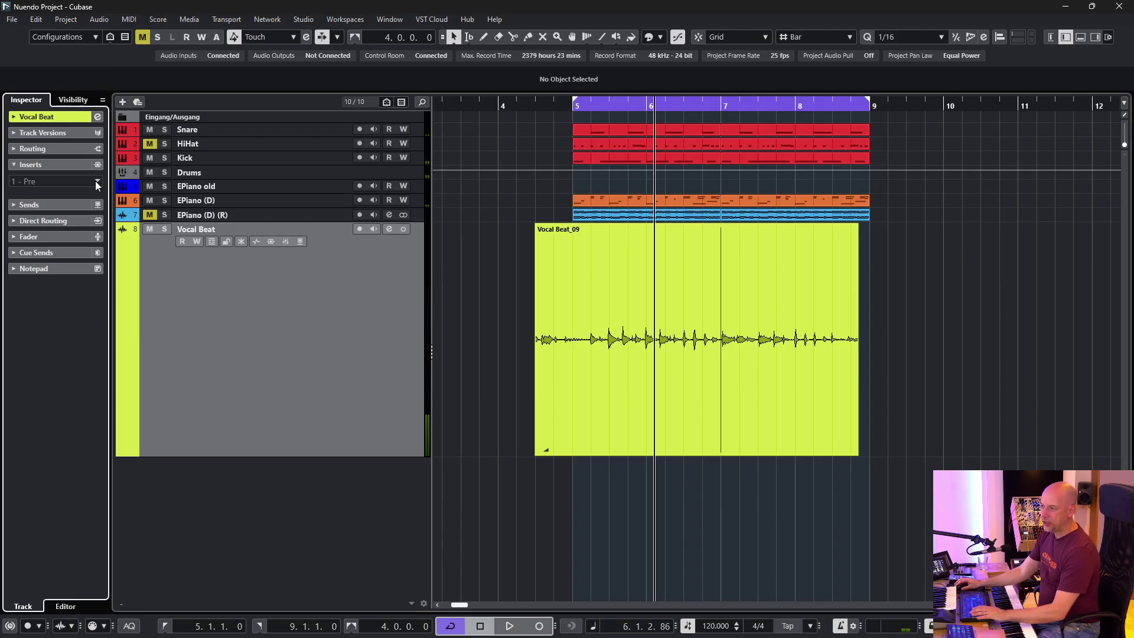
type("studio de")
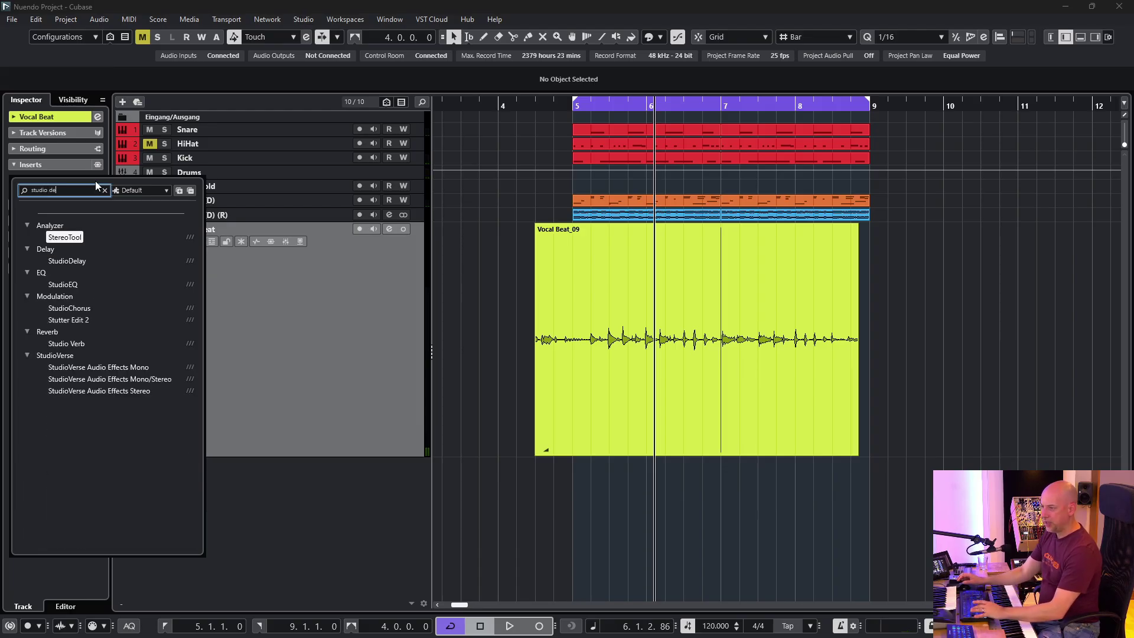
left_click(60, 262)
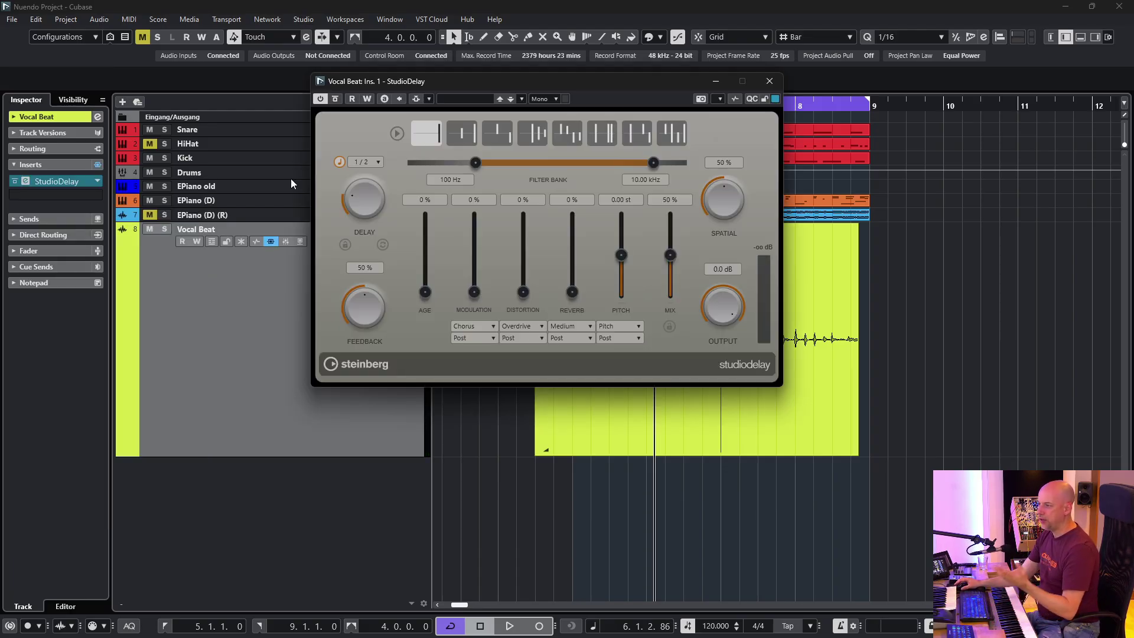
Give StudioDelay the ping-pong pattern and a 1/4 D delay time, preview it, and close it
left_click(500, 127)
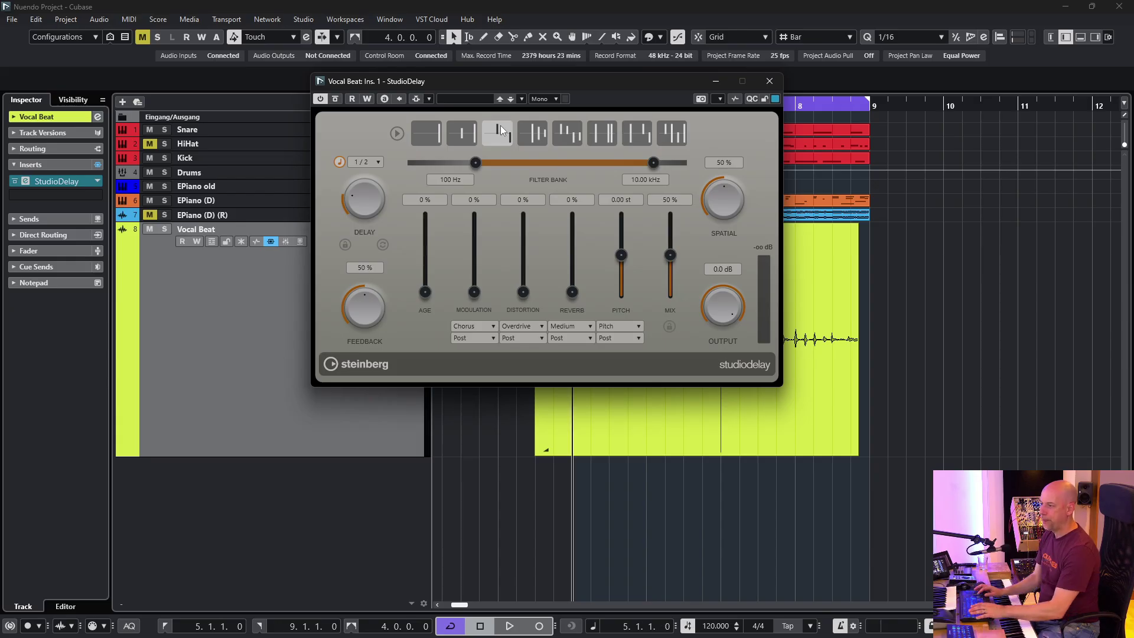
left_click(379, 163)
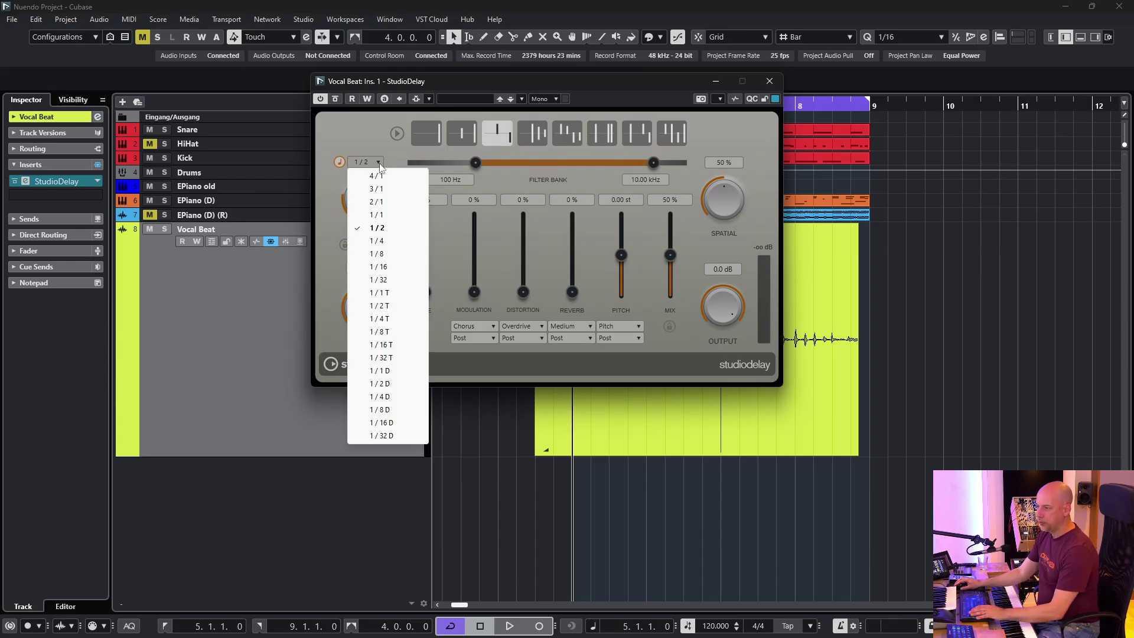
left_click(385, 398)
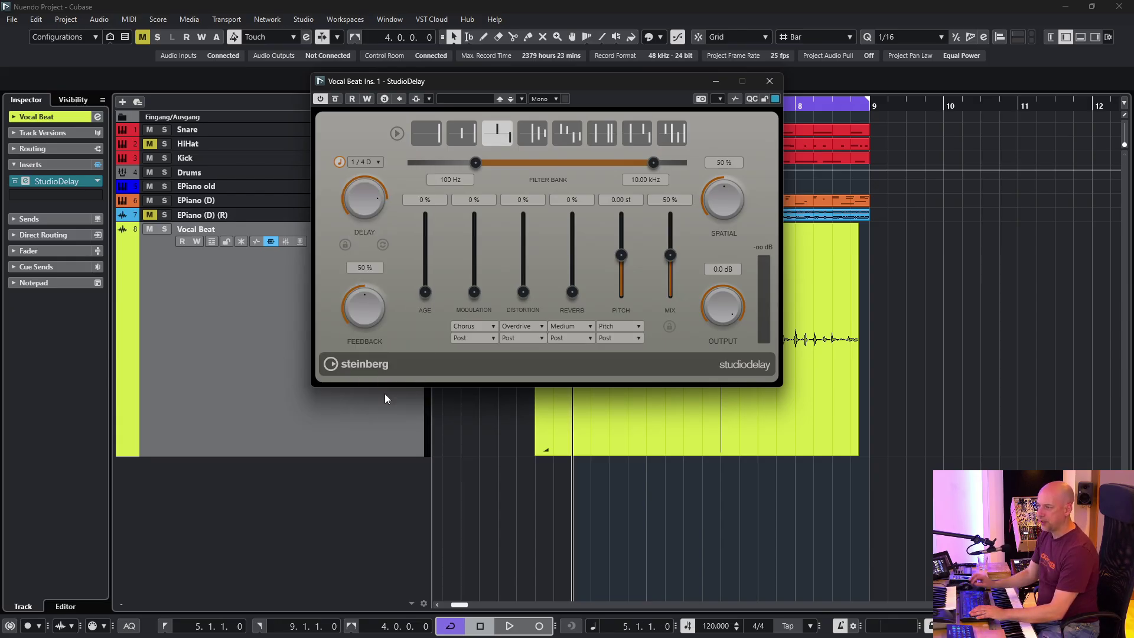
key("space")
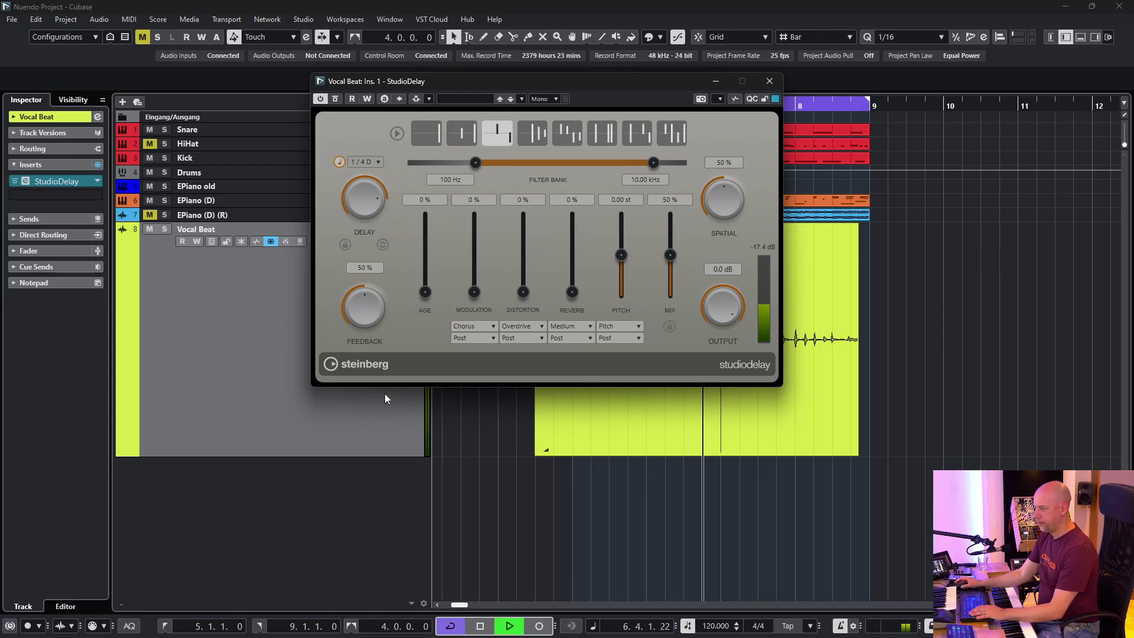
key("space")
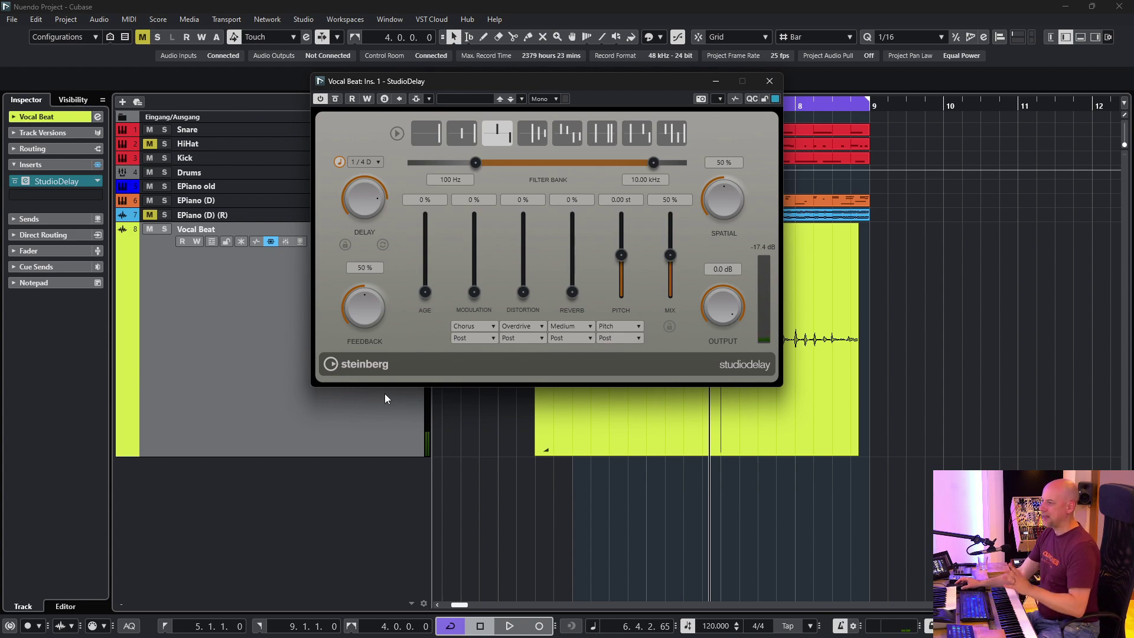
left_click(769, 81)
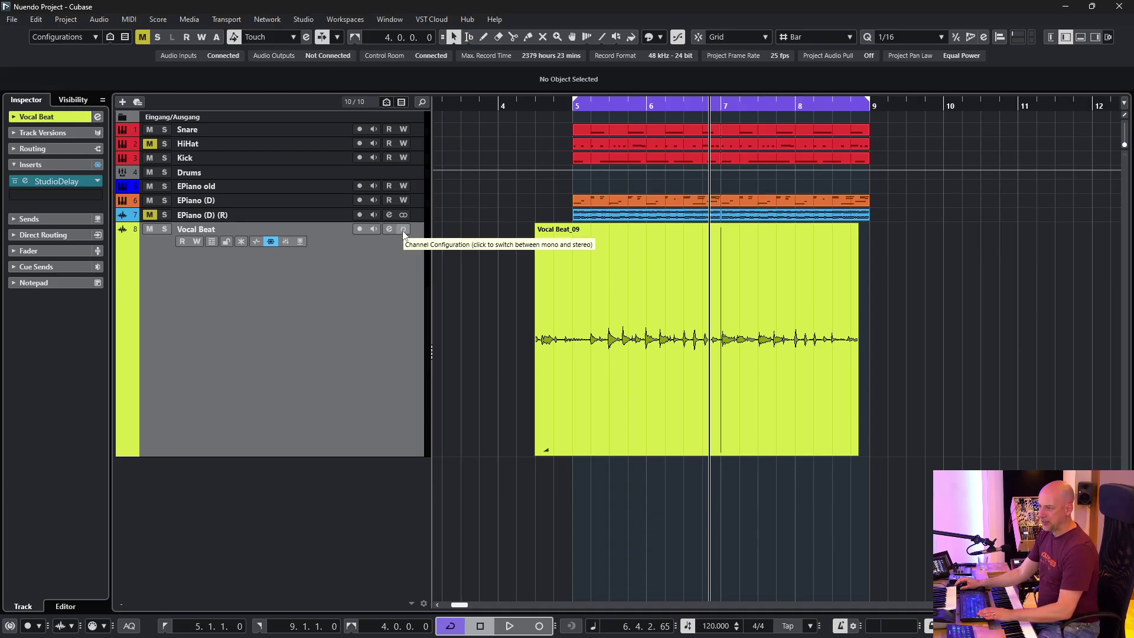
Switch Vocal Beat to stereo, confirm the change, and play it back from bar 5
left_click(403, 229)
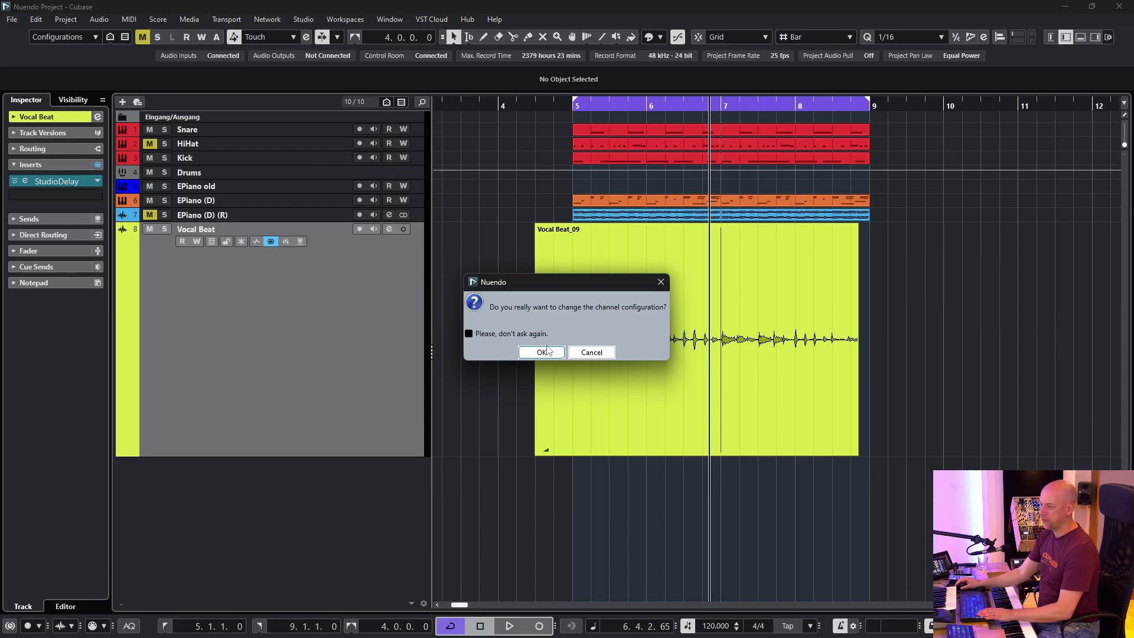
left_click(541, 352)
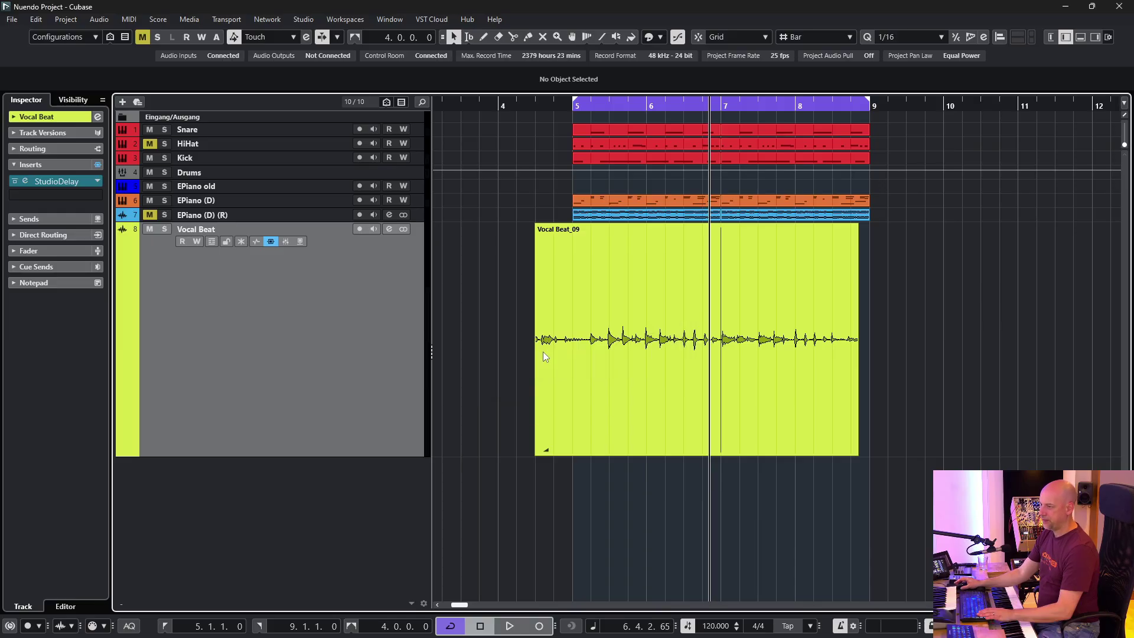
key("KP_1")
key("space")
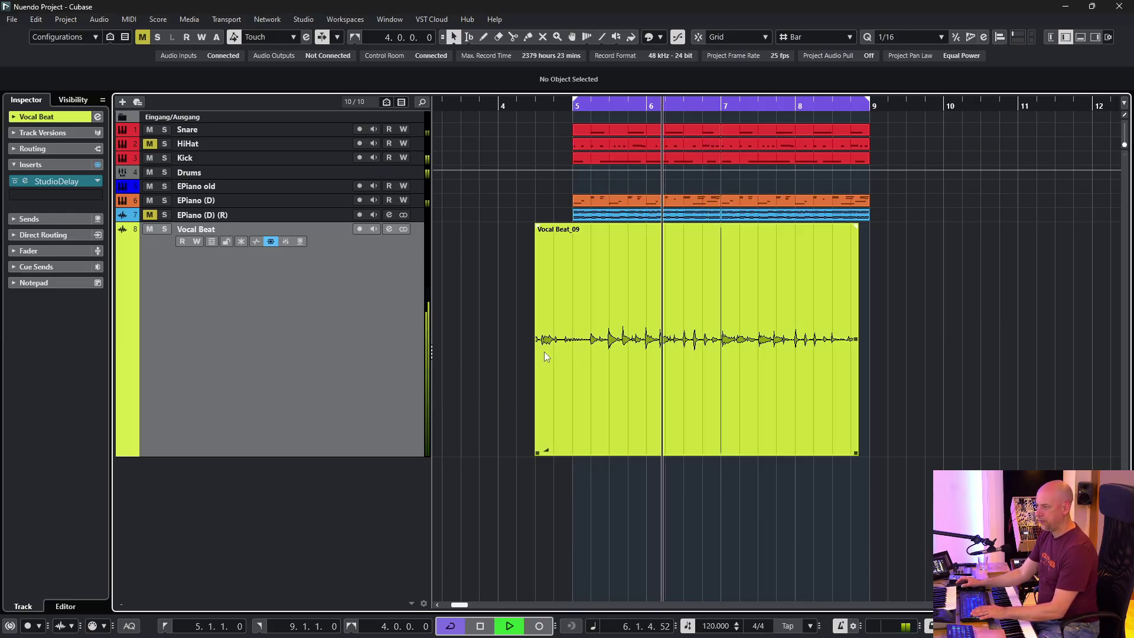
key("space")
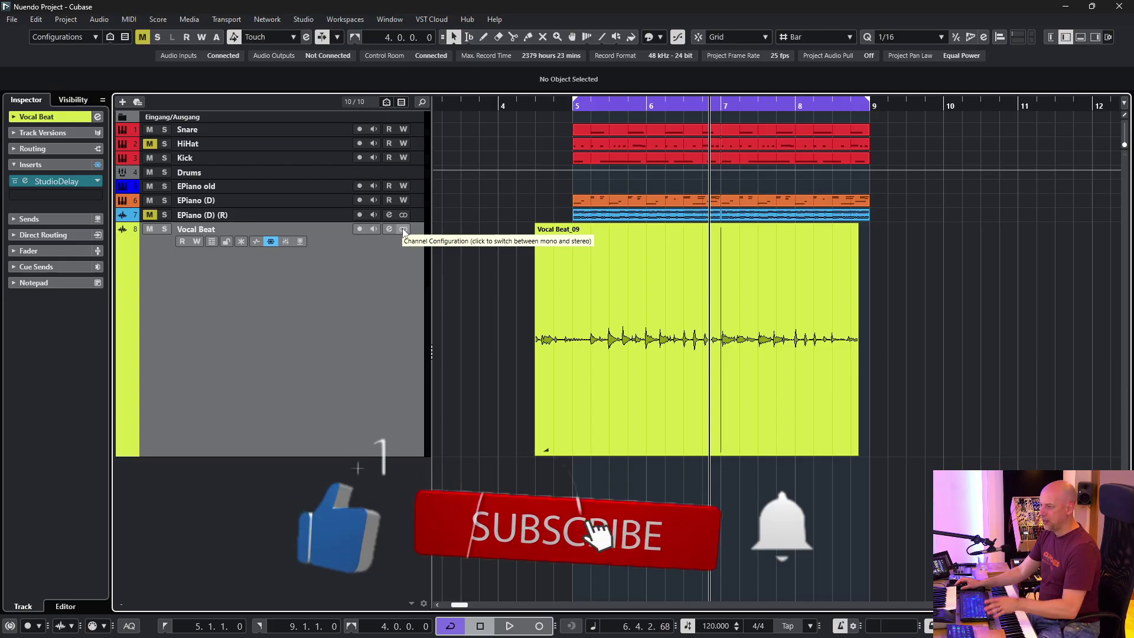
Dismiss the channel-configuration warning and turn off Warn on Channel Configuration Change in VST preferences
left_click(403, 229)
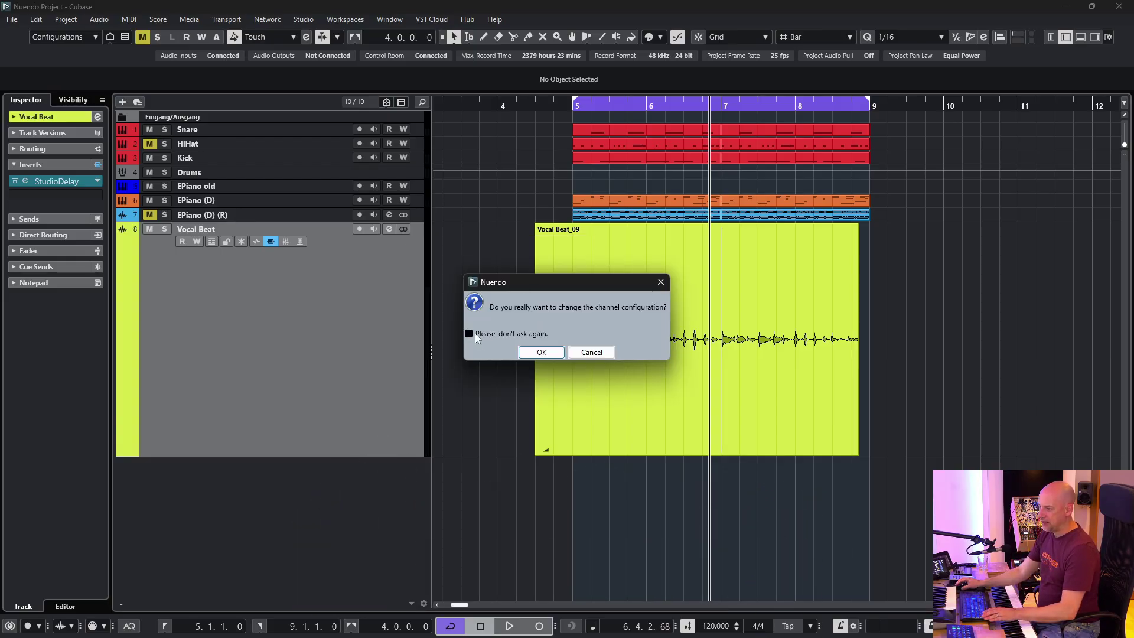
left_click(592, 352)
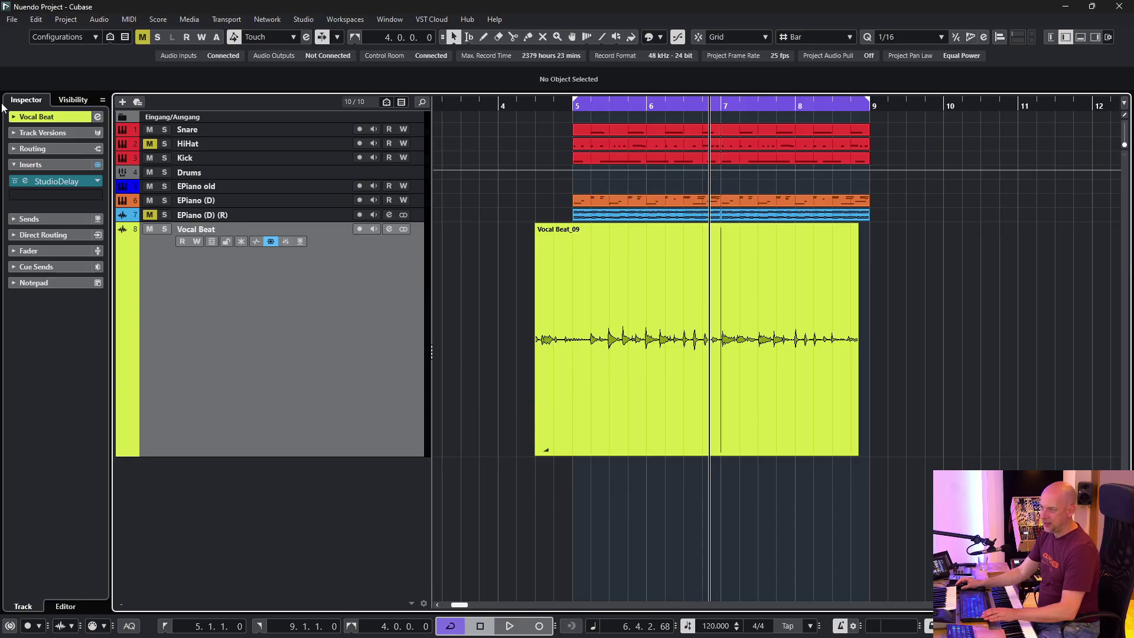
left_click(35, 18)
left_click(87, 507)
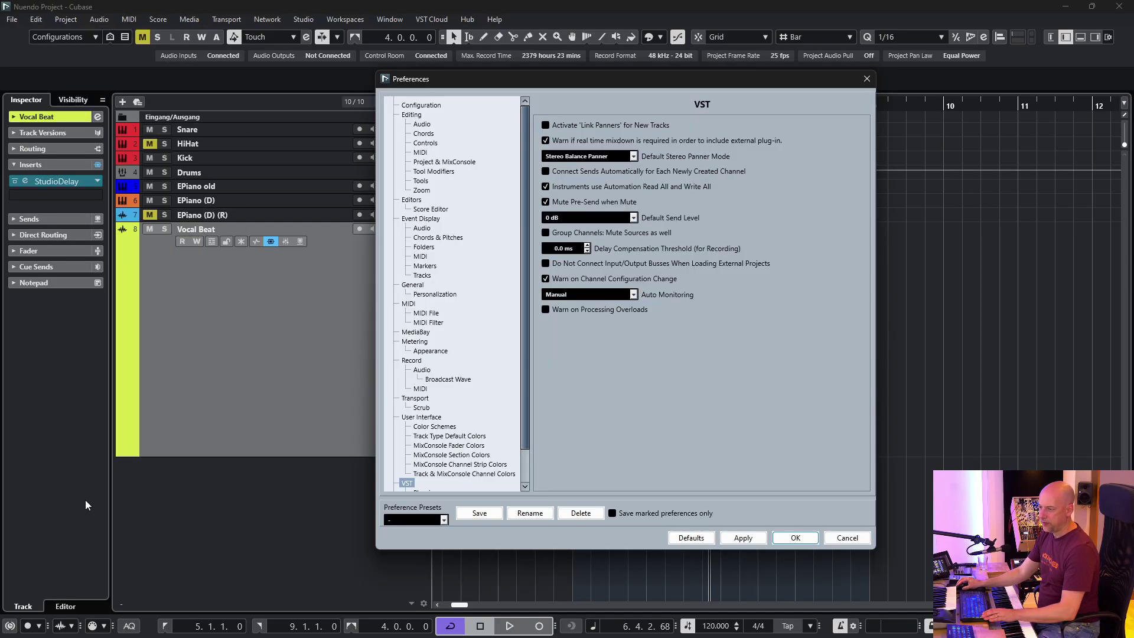
scroll(428, 407, "down", 2)
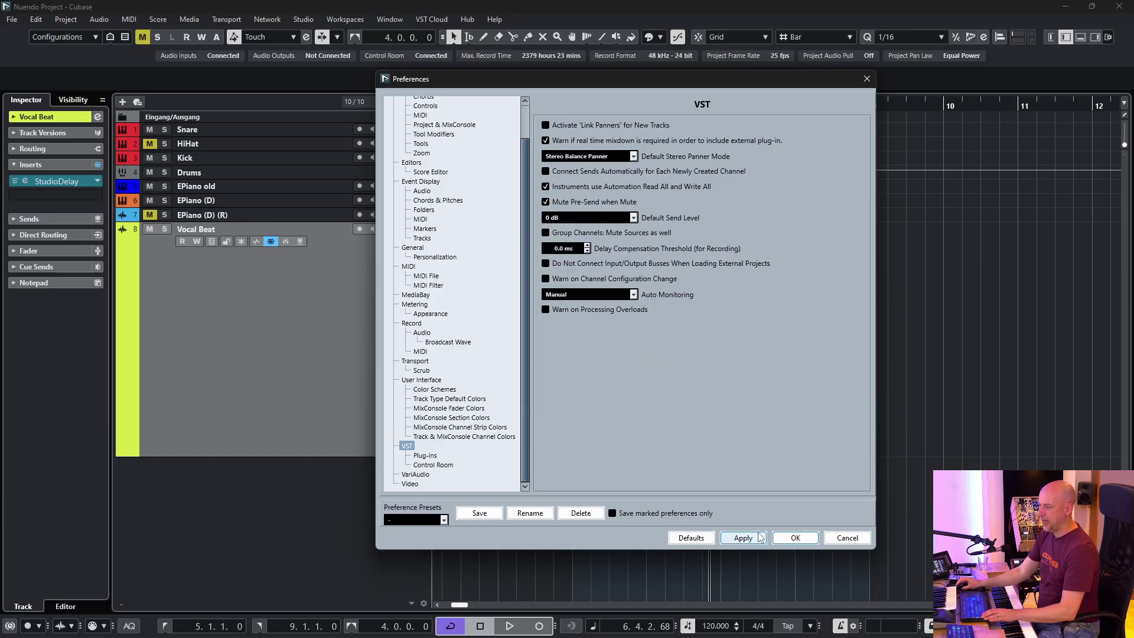
left_click(794, 537)
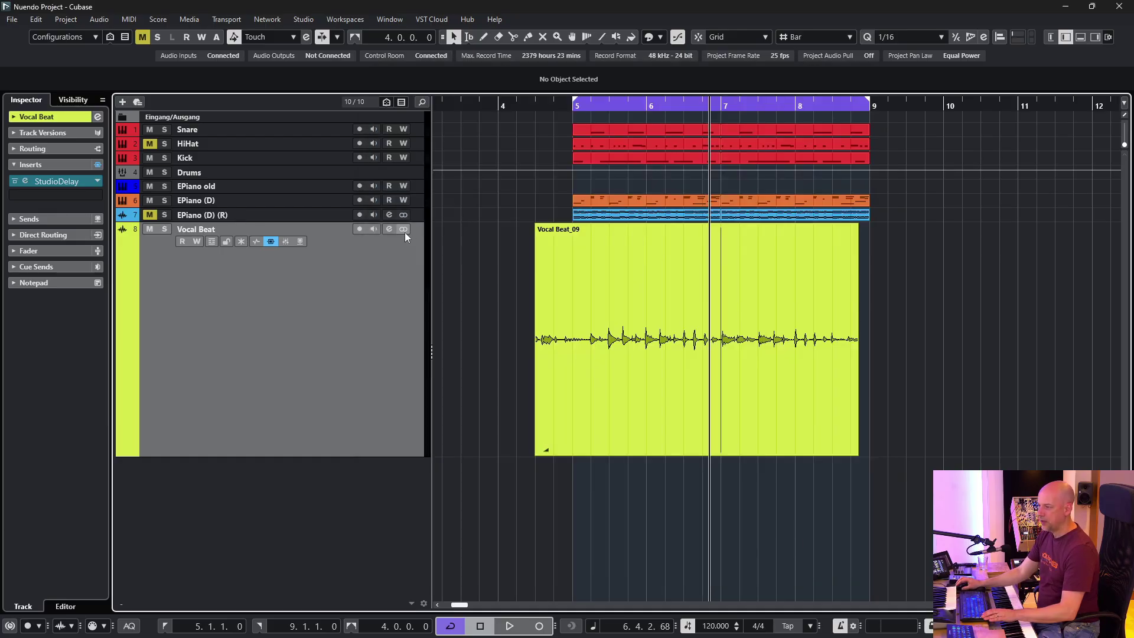